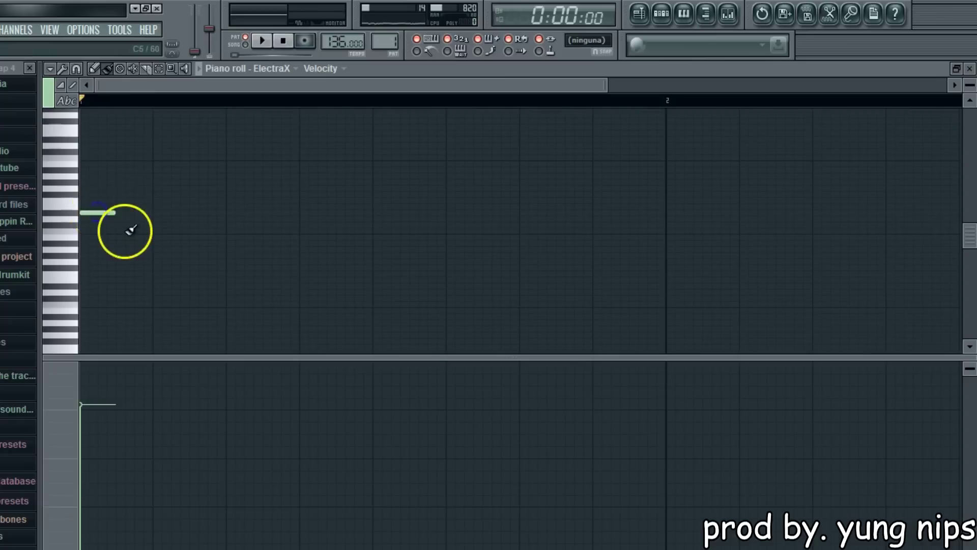
# Continue the ElectraX melody after the first D#5 with consecutive two-step notes A#4, F#4, F#5, F5 and D#5.
pyautogui.click(118, 237)
pyautogui.click(159, 267)
pyautogui.moveTo(179, 210); pyautogui.dragTo(192, 194)
pyautogui.click(233, 201)
pyautogui.click(270, 212)
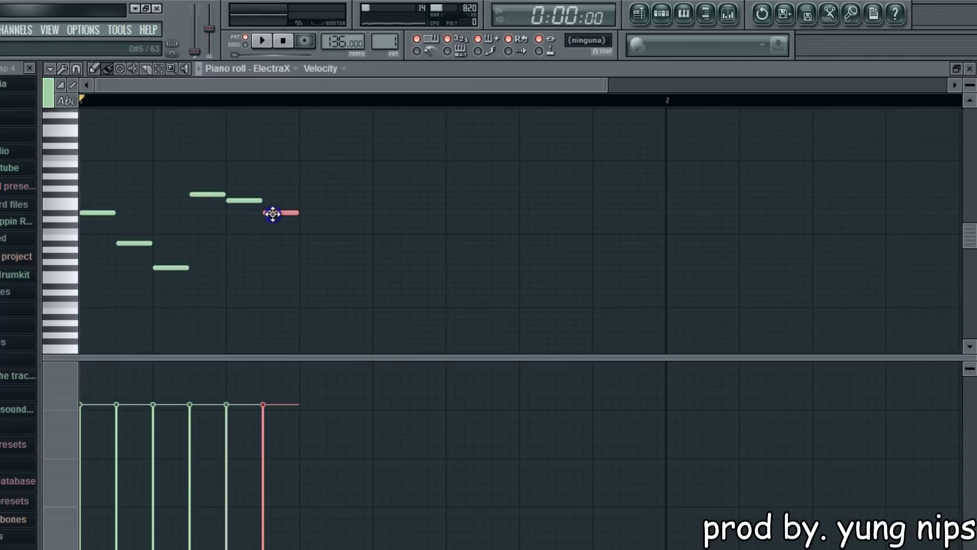
# Extend the melody with consecutive two-step notes C#5, D#4, F#4 and A#4.
pyautogui.click(302, 225)
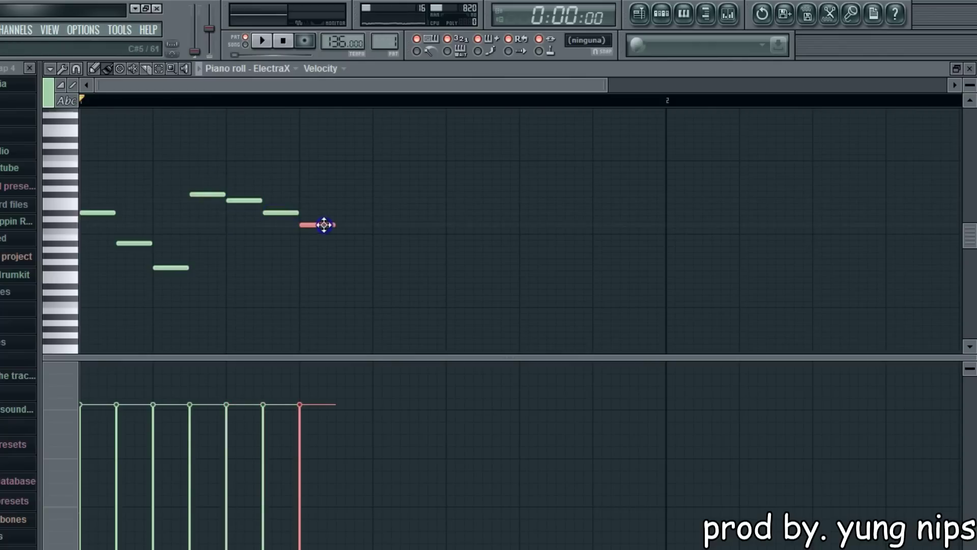
pyautogui.click(338, 243)
pyautogui.moveTo(342, 300); pyautogui.dragTo(346, 286)
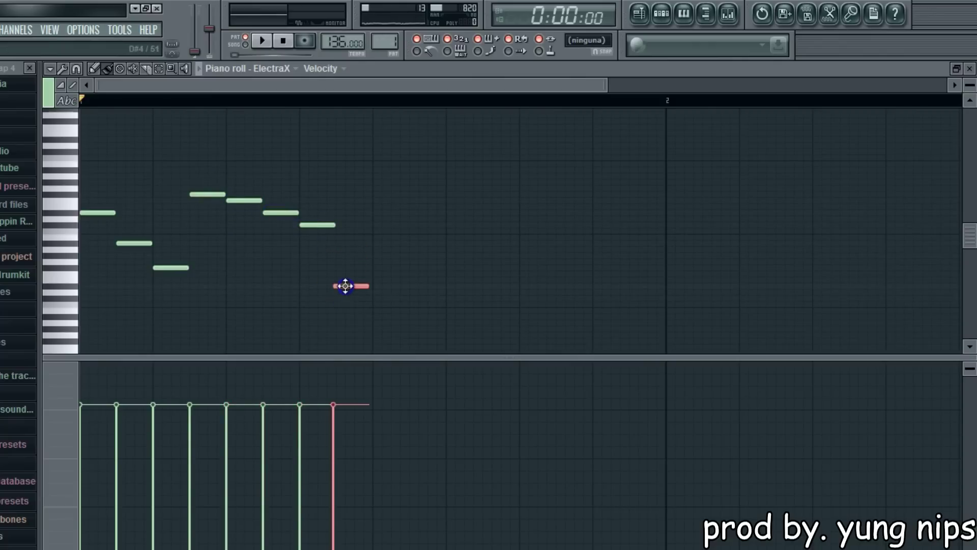
pyautogui.click(381, 268)
pyautogui.click(411, 249)
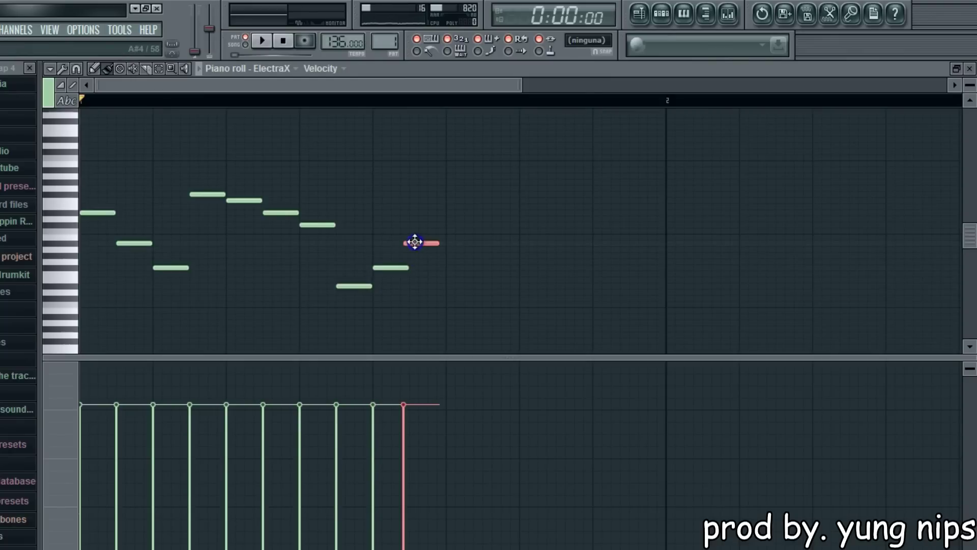
pyautogui.moveTo(415, 242); pyautogui.dragTo(420, 242)
# Complete the melody up to bar 2 with two-step notes G#4, F4, F#4, F#5, F5 and C#5.
pyautogui.click(453, 255)
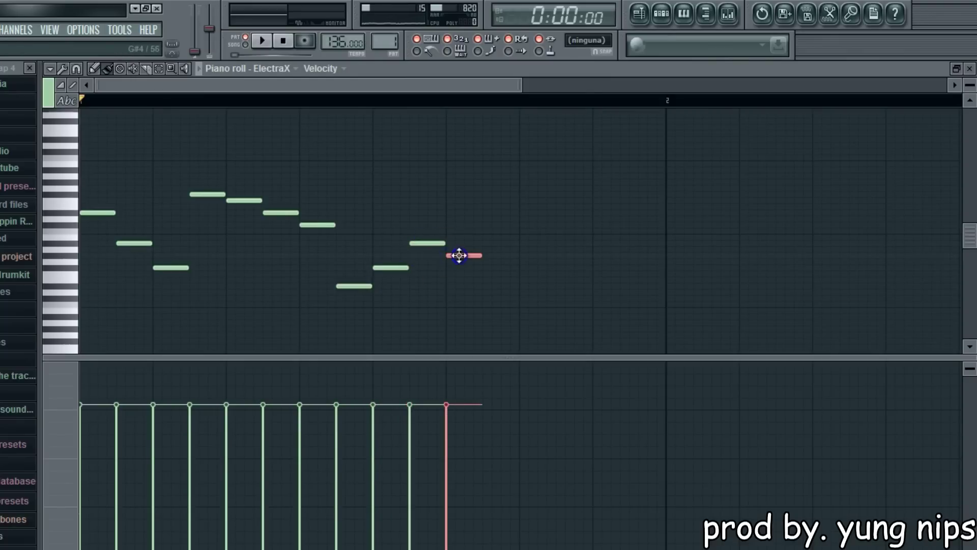
pyautogui.click(480, 279)
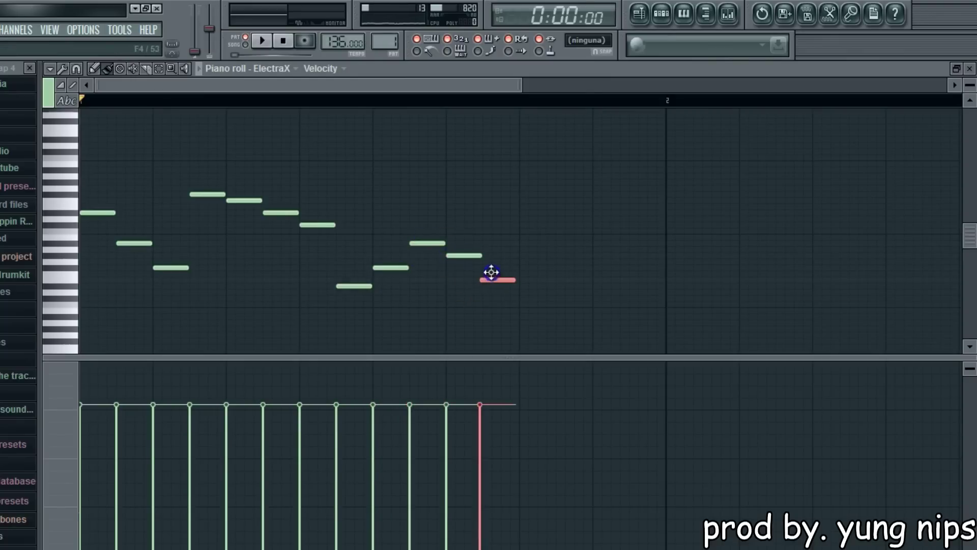
pyautogui.moveTo(492, 269); pyautogui.dragTo(494, 270)
pyautogui.click(529, 268)
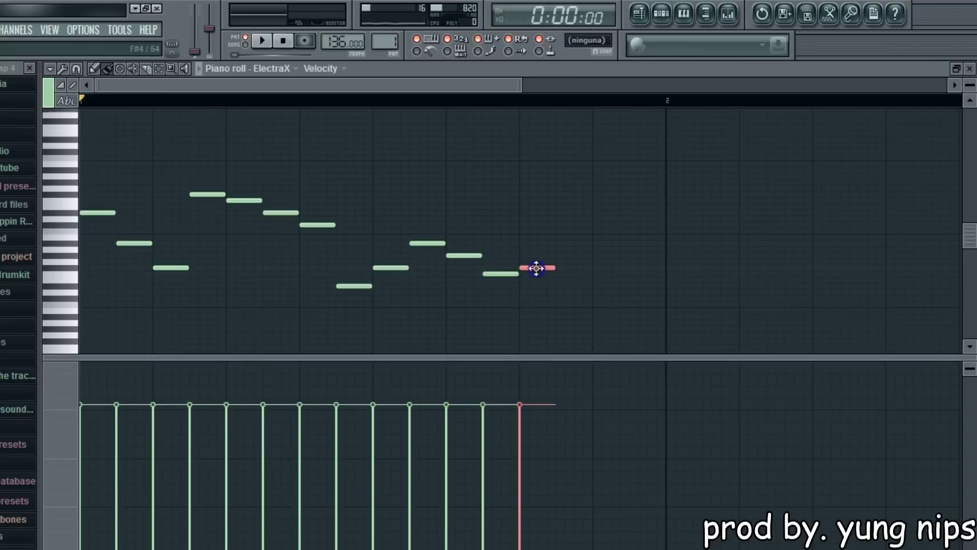
pyautogui.moveTo(557, 243); pyautogui.dragTo(566, 194)
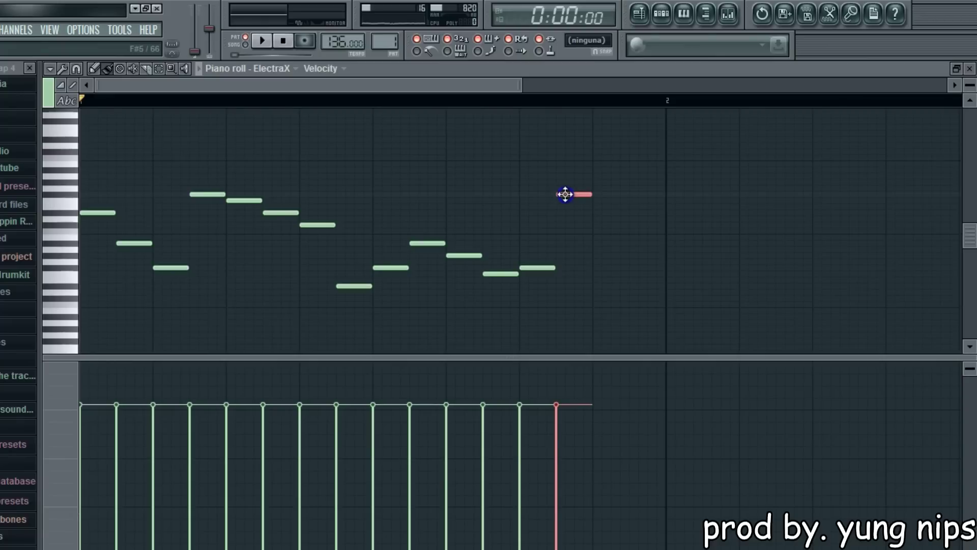
pyautogui.click(596, 200)
pyautogui.click(621, 218)
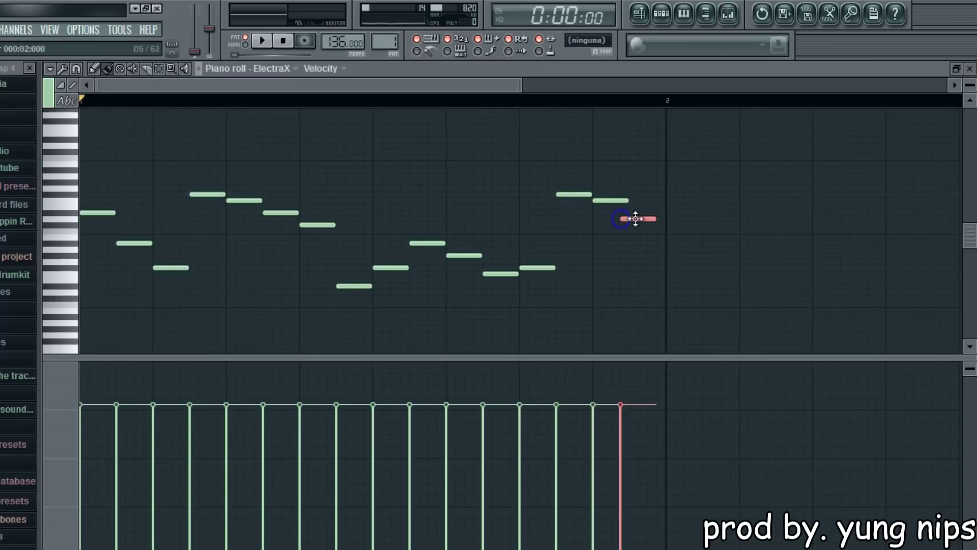
pyautogui.moveTo(637, 225); pyautogui.dragTo(646, 225)
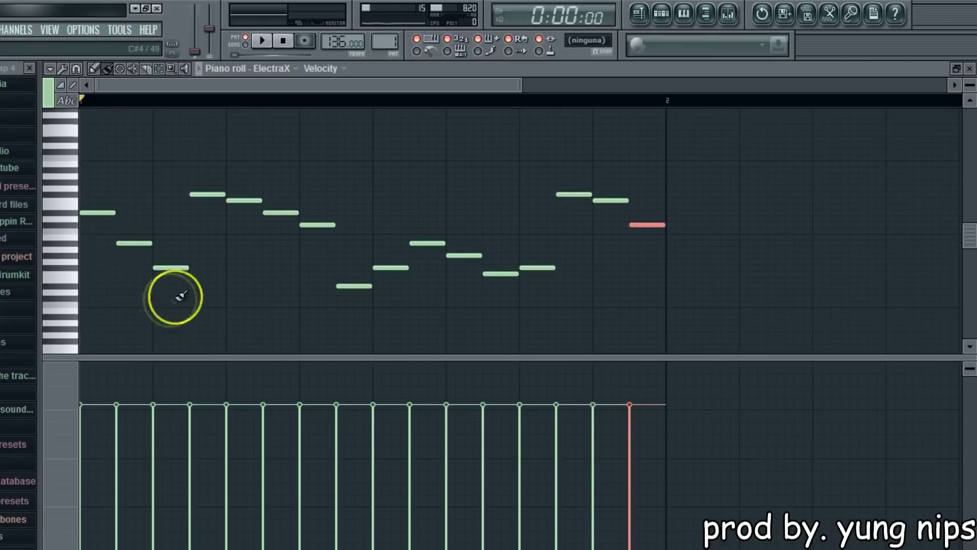
# Add a bass line of consecutive eight-step notes D#3, F#2, A#2 and F2 below the melody, and close the piano roll.
pyautogui.scroll(-1, 133, 302)
pyautogui.rightClick(100, 314)
pyautogui.scroll(2, 94, 326)
pyautogui.click(94, 306)
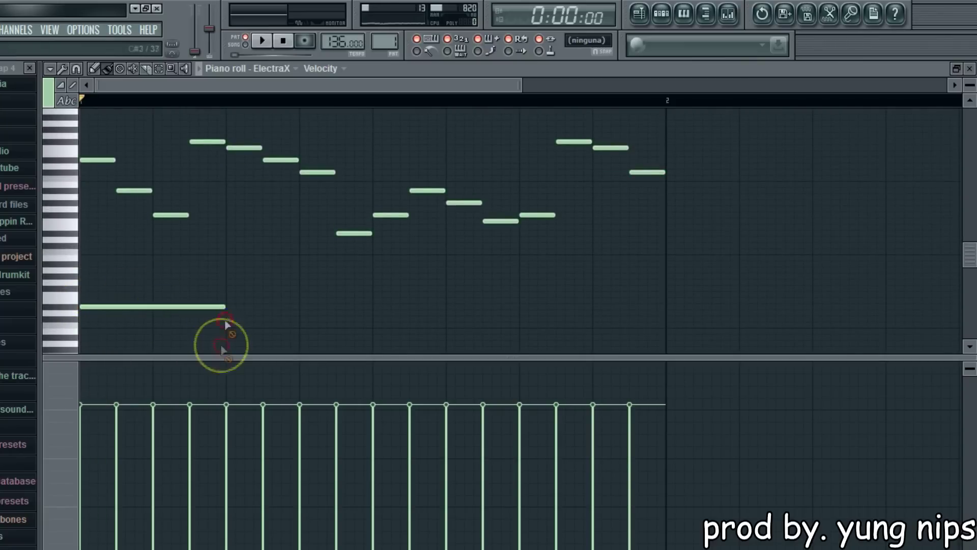
pyautogui.scroll(-3, 229, 316)
pyautogui.click(251, 303)
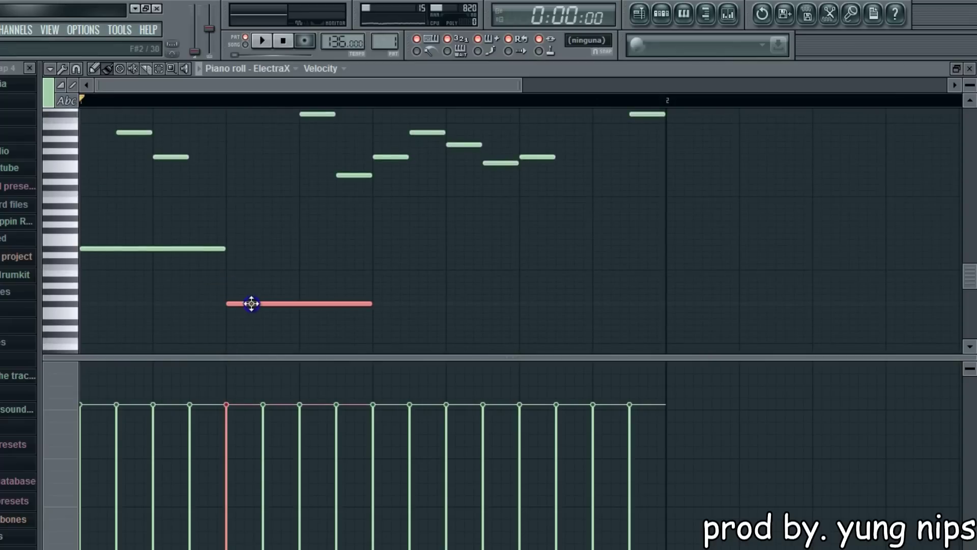
pyautogui.moveTo(379, 289); pyautogui.dragTo(401, 275)
pyautogui.moveTo(518, 310); pyautogui.dragTo(532, 308)
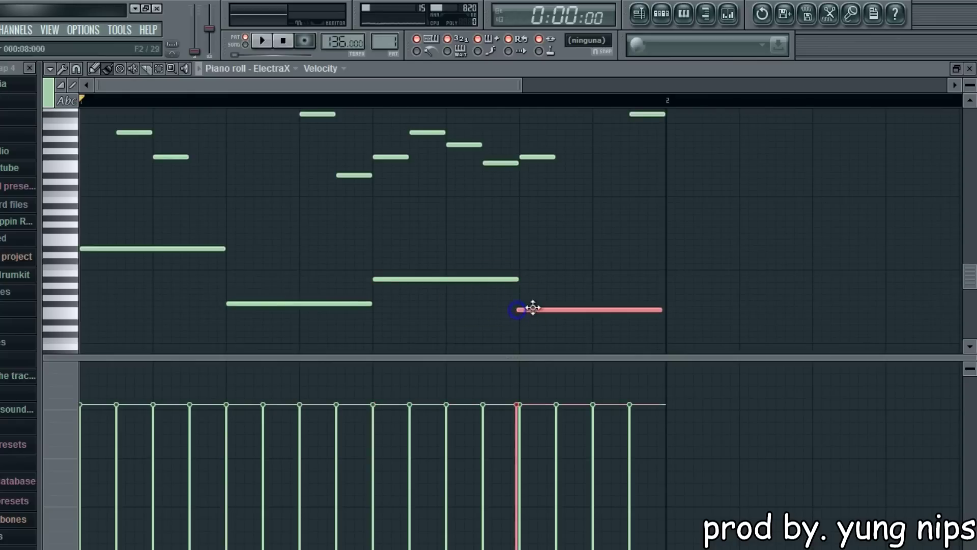
pyautogui.click(969, 69)
# Open ElectraX #2 and load the CoolPad1 SJA preset from the Arpeggiator category.
pyautogui.click(127, 135)
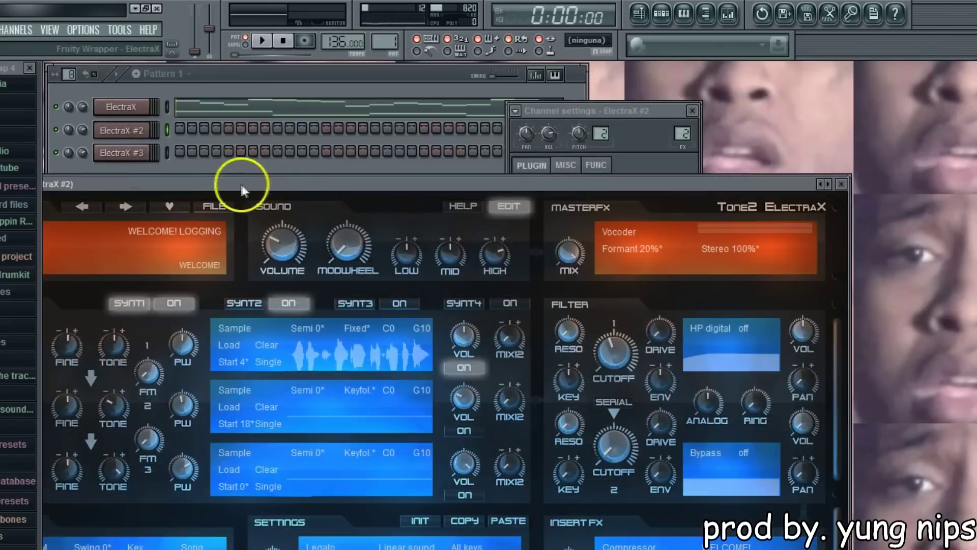
pyautogui.moveTo(245, 183); pyautogui.dragTo(433, 183)
pyautogui.click(278, 220)
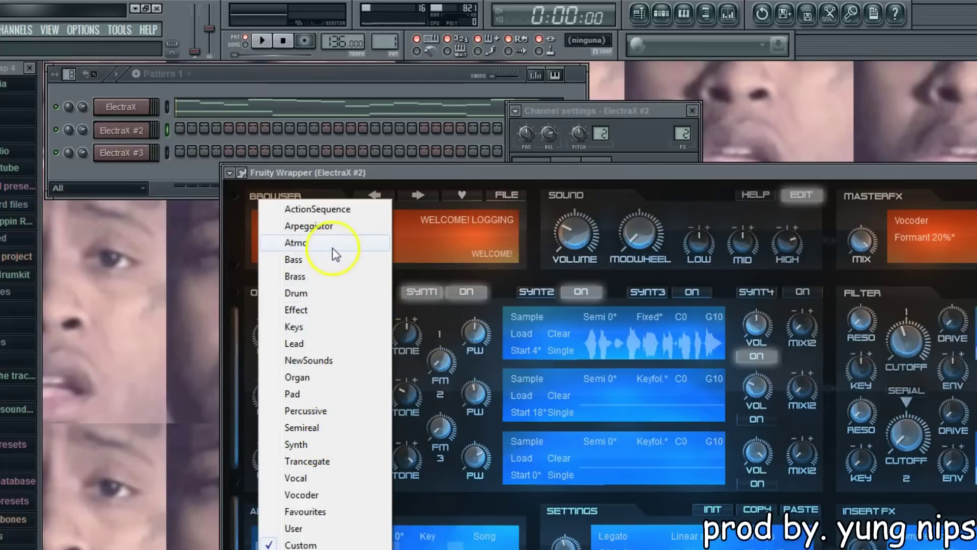
pyautogui.click(330, 211)
pyautogui.click(283, 223)
pyautogui.click(283, 226)
pyautogui.click(286, 236)
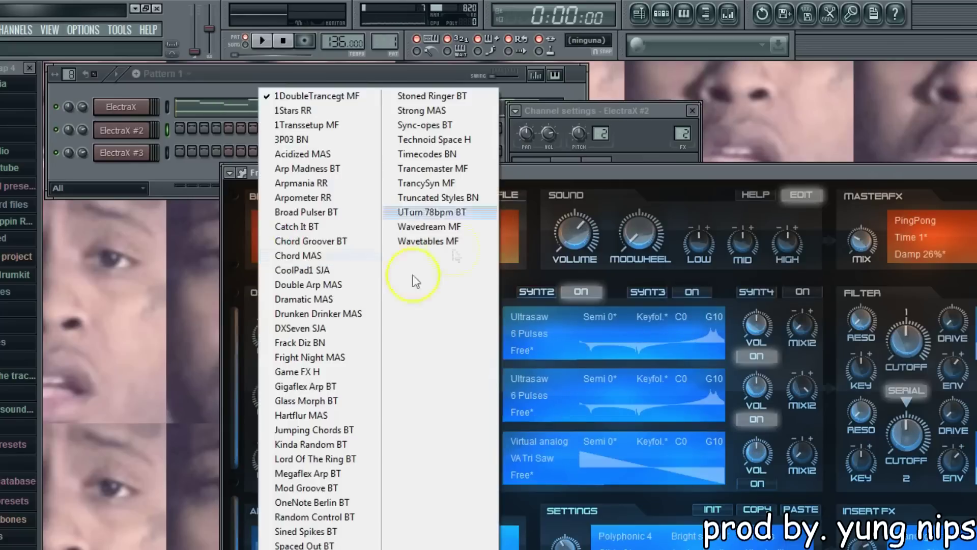
pyautogui.click(352, 269)
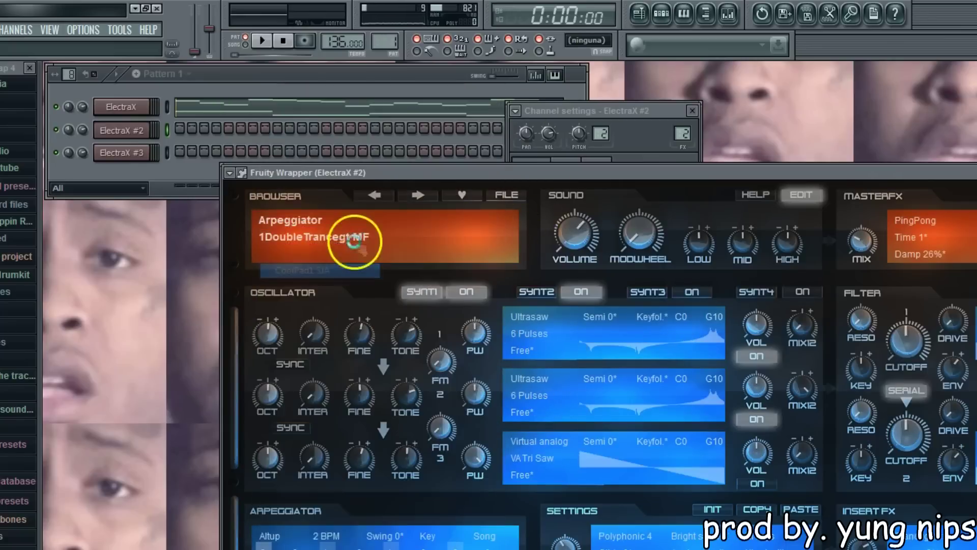
# Open the piano roll of ElectraX #2 and paint an upper line of eight-step notes D#5, F5, F#5 and C#5.
pyautogui.click(244, 91)
pyautogui.rightClick(135, 130)
pyautogui.click(176, 129)
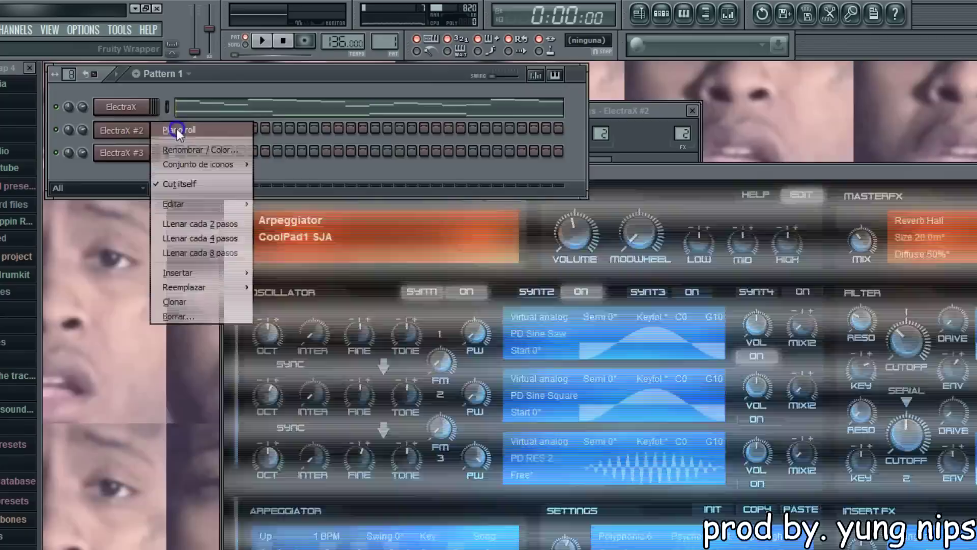
pyautogui.click(100, 68)
pyautogui.click(88, 210)
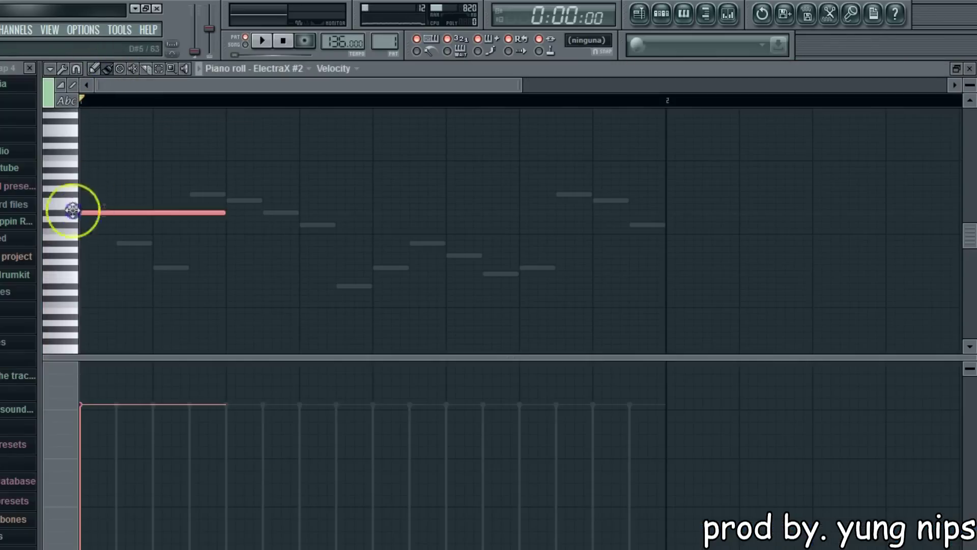
pyautogui.click(229, 207)
pyautogui.rightClick(351, 205)
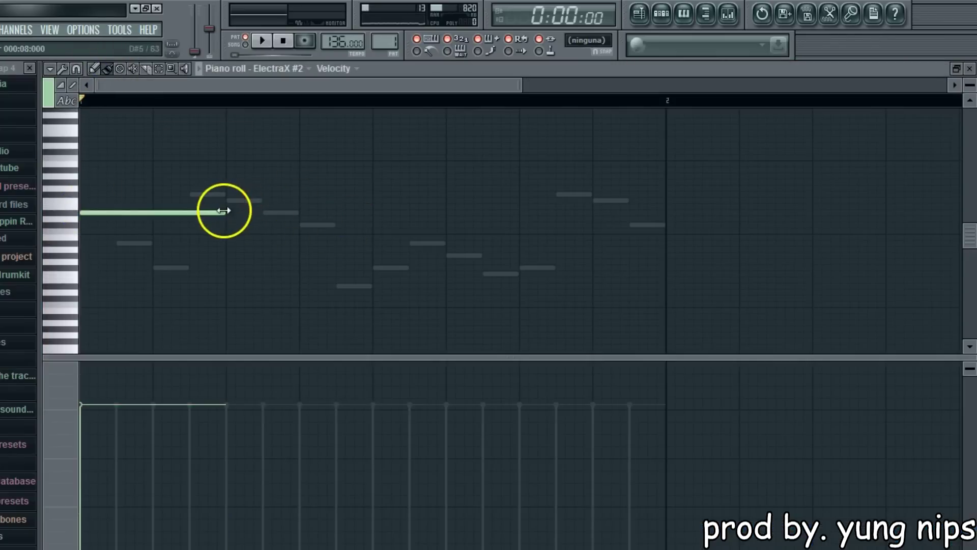
pyautogui.click(233, 200)
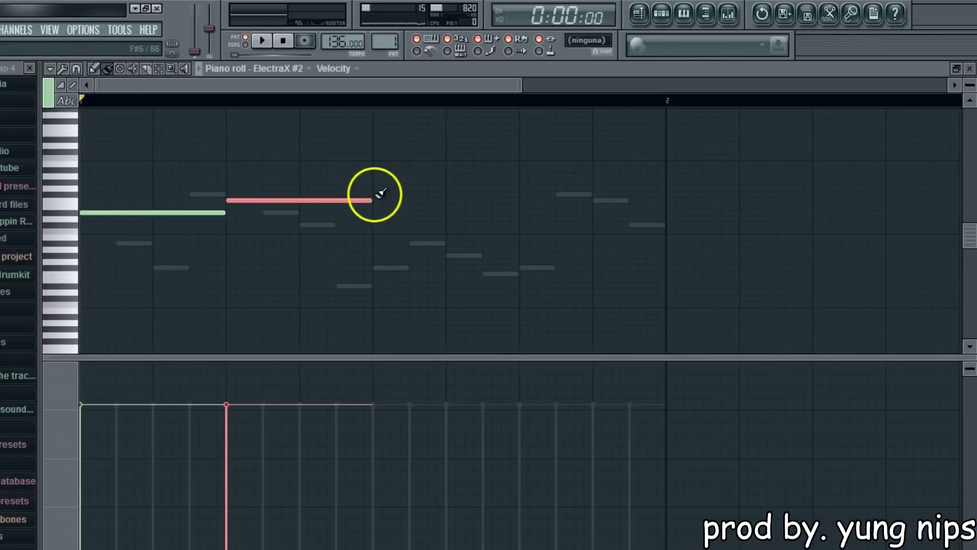
pyautogui.click(381, 194)
pyautogui.moveTo(488, 221); pyautogui.dragTo(545, 225)
# Add a lower voice of eight-step notes D#4, F#4, D#4 and F#4 beneath the upper line.
pyautogui.click(127, 262)
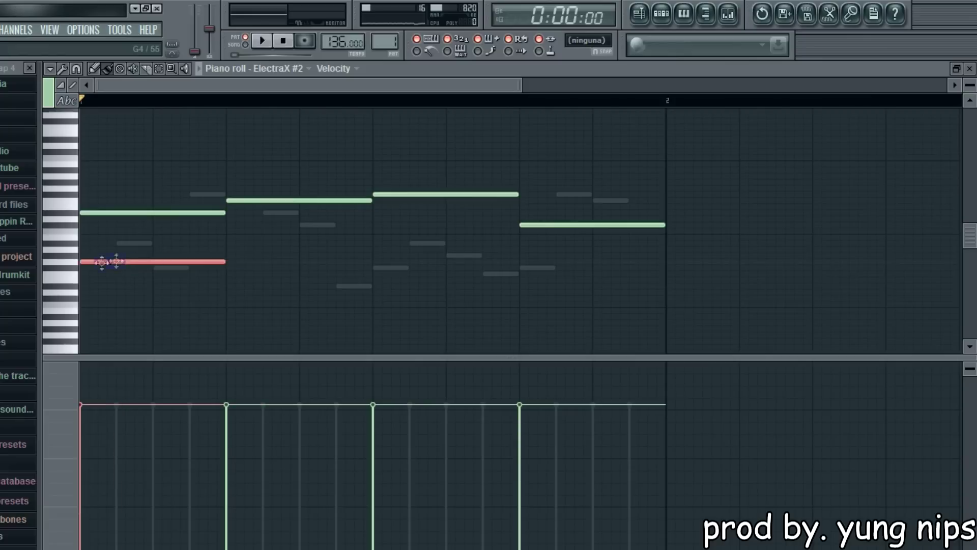
pyautogui.moveTo(116, 260); pyautogui.dragTo(91, 287)
pyautogui.click(244, 285)
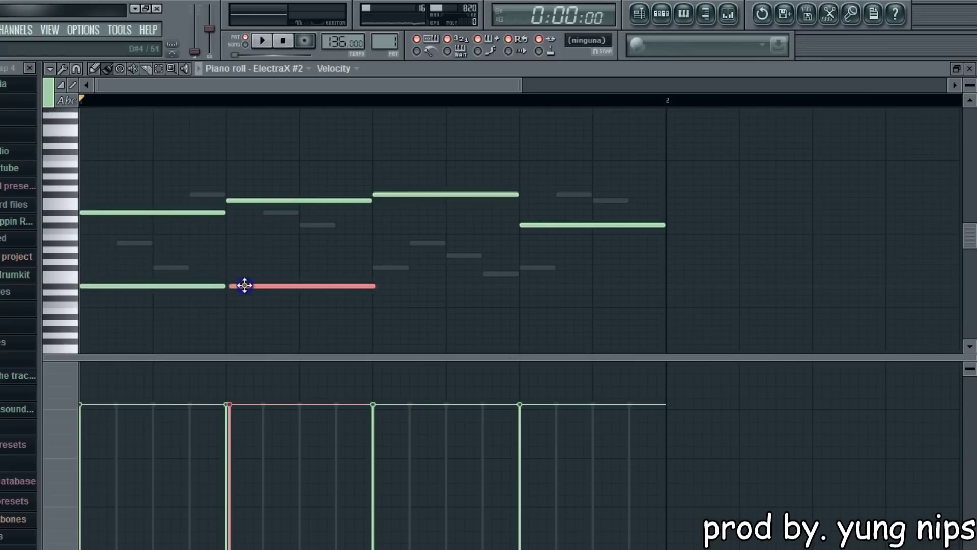
pyautogui.moveTo(242, 285); pyautogui.dragTo(240, 267)
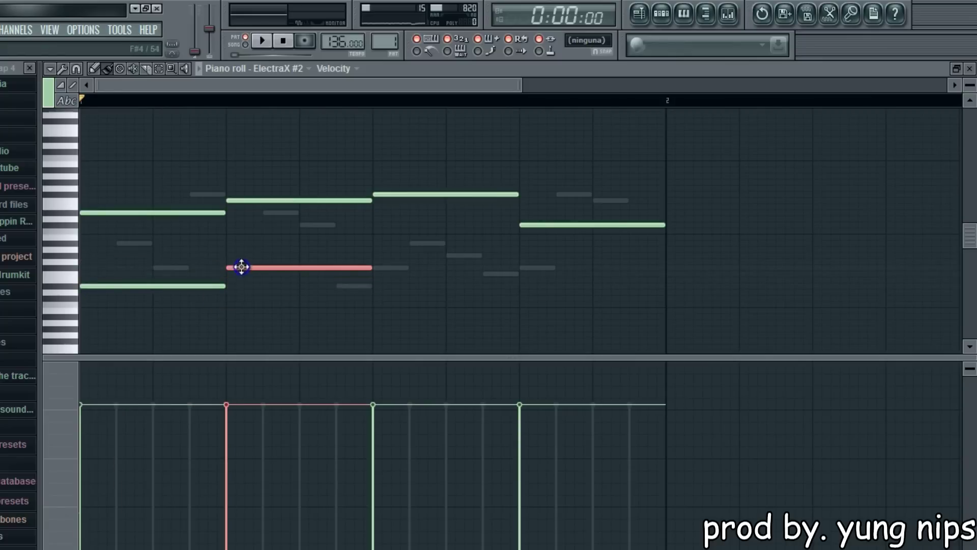
pyautogui.click(373, 286)
pyautogui.click(517, 268)
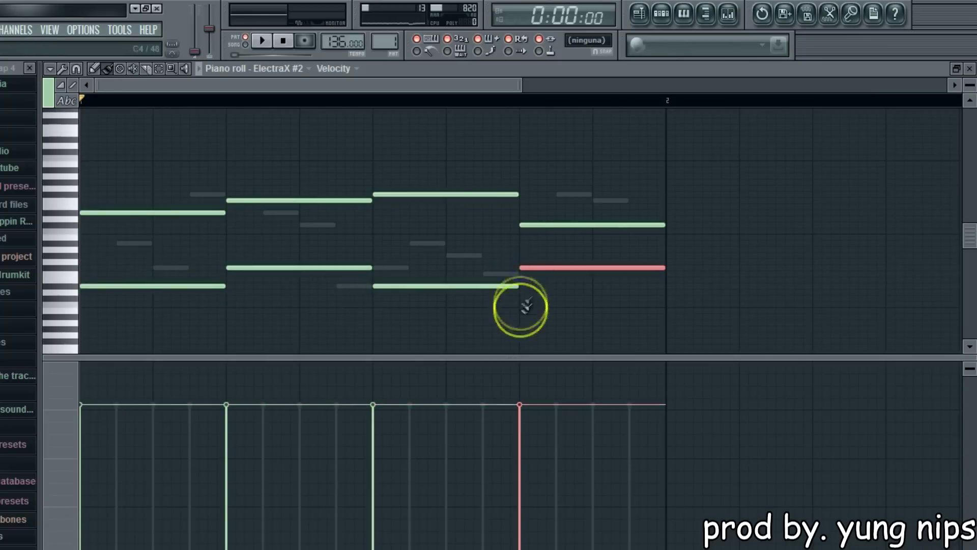
# Add two sixteen-step bass notes, D#3 for the first half-bar and A#2 for the second, and close the piano roll.
pyautogui.scroll(-3, 259, 319)
pyautogui.scroll(-1, 259, 320)
pyautogui.click(87, 307)
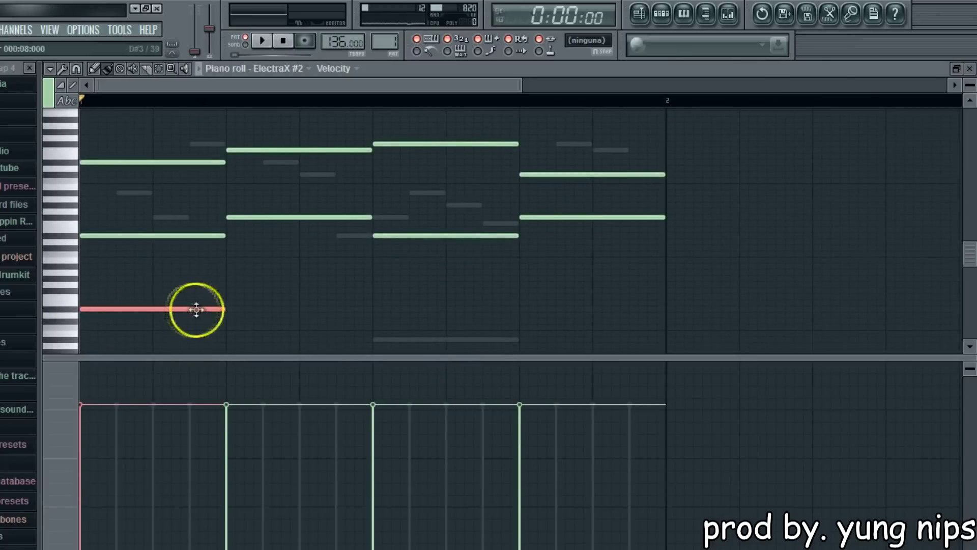
pyautogui.moveTo(219, 308); pyautogui.dragTo(373, 351)
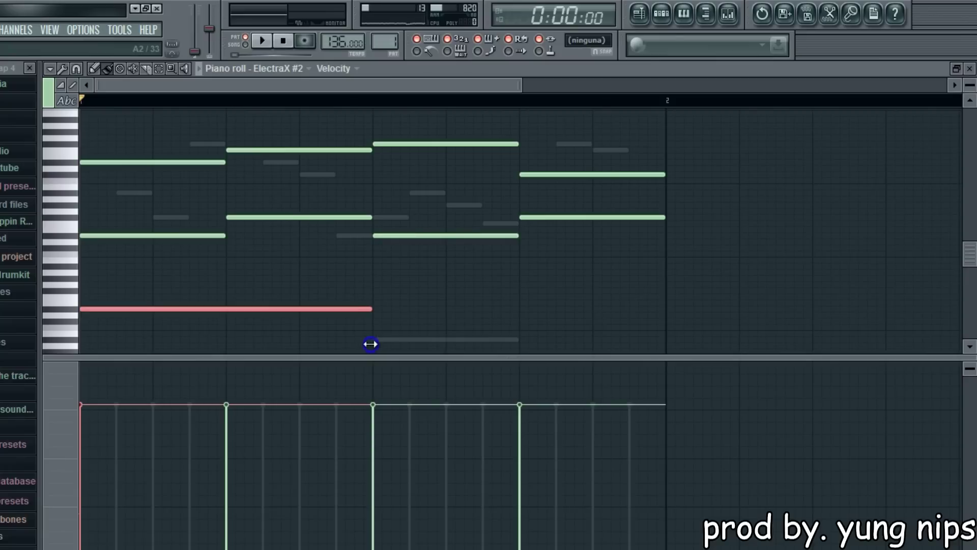
pyautogui.click(378, 340)
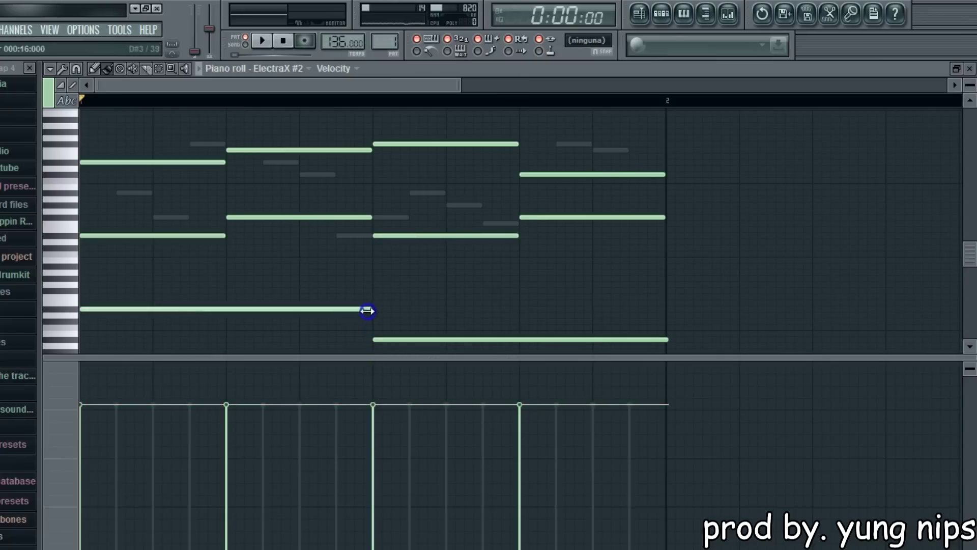
pyautogui.click(374, 340)
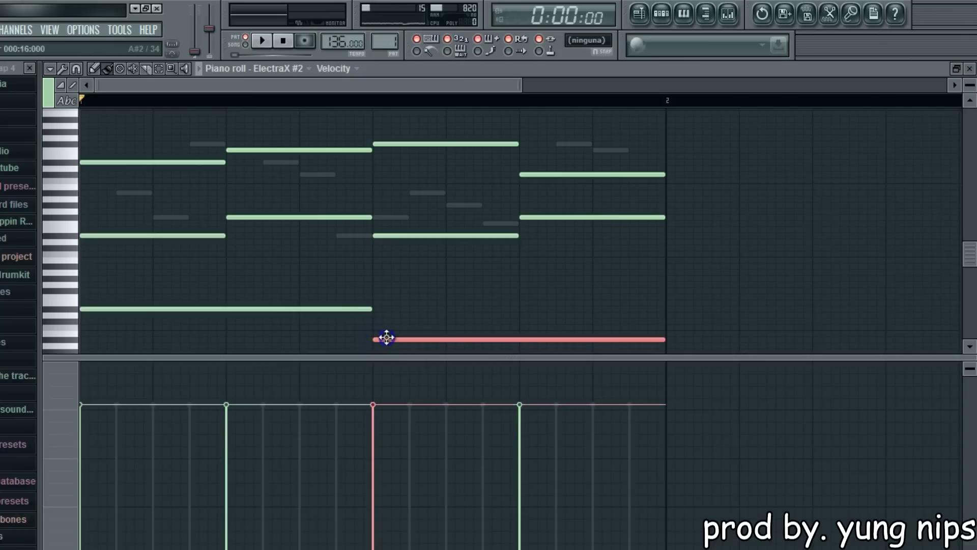
pyautogui.click(407, 309)
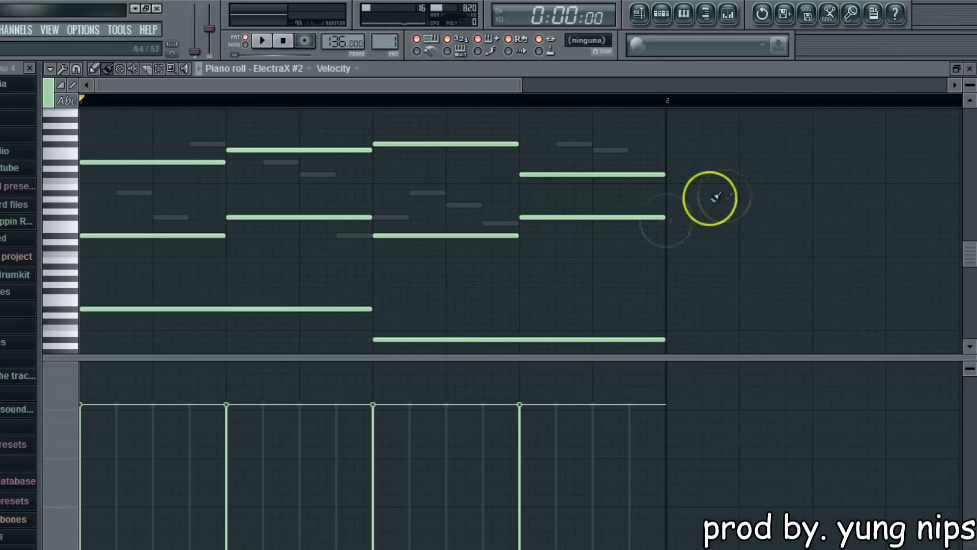
pyautogui.click(969, 69)
# Open ElectraX #3 and load the Tribute To Afanasieff BT preset from the Keys category.
pyautogui.click(116, 151)
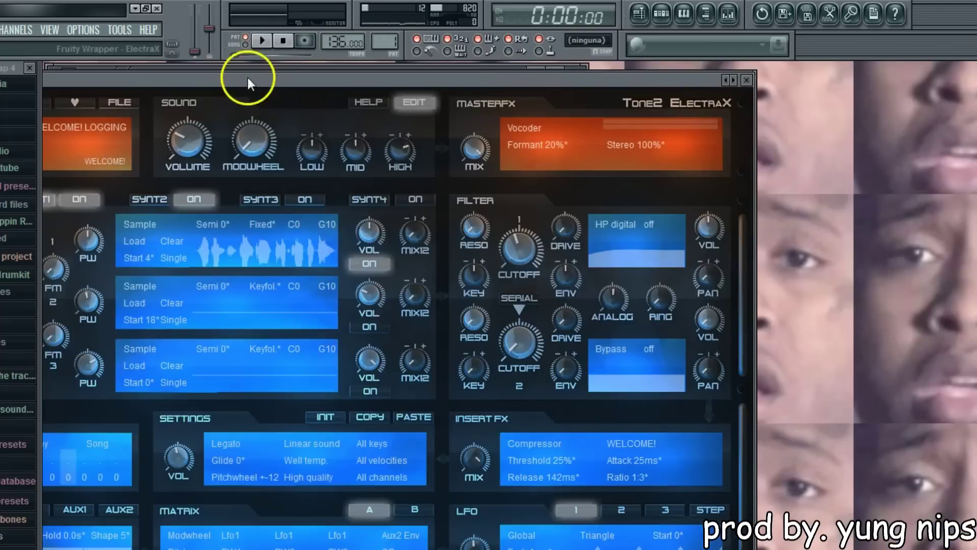
pyautogui.moveTo(248, 82); pyautogui.dragTo(584, 144)
pyautogui.click(229, 189)
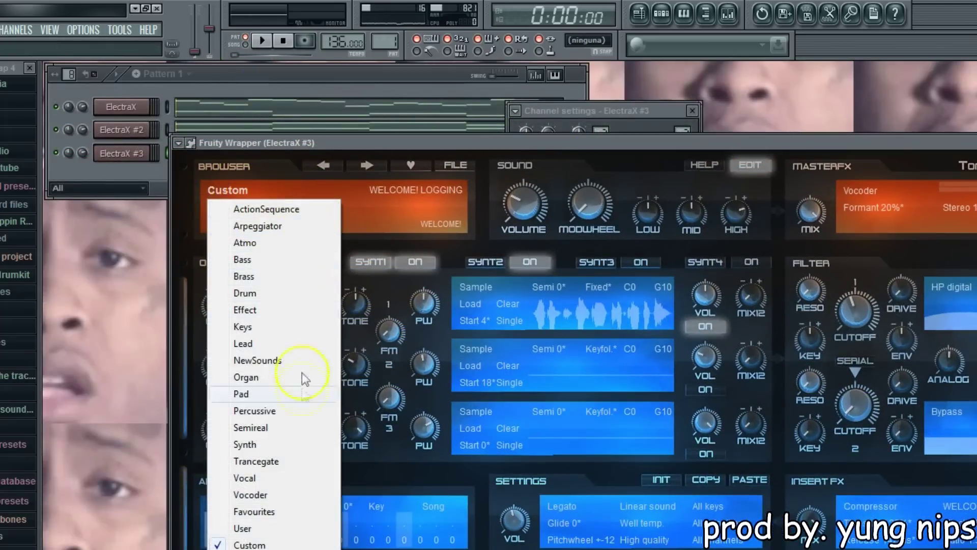
pyautogui.click(277, 259)
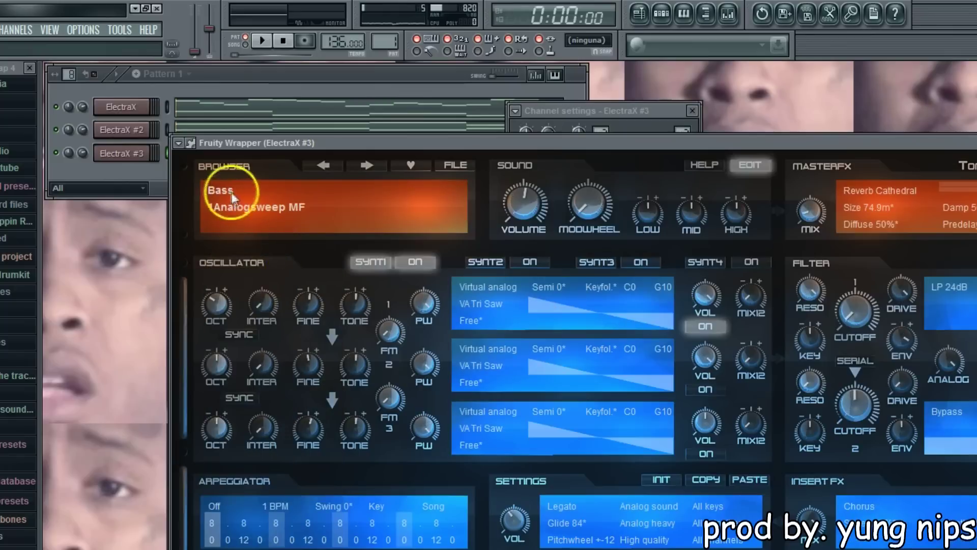
pyautogui.click(223, 191)
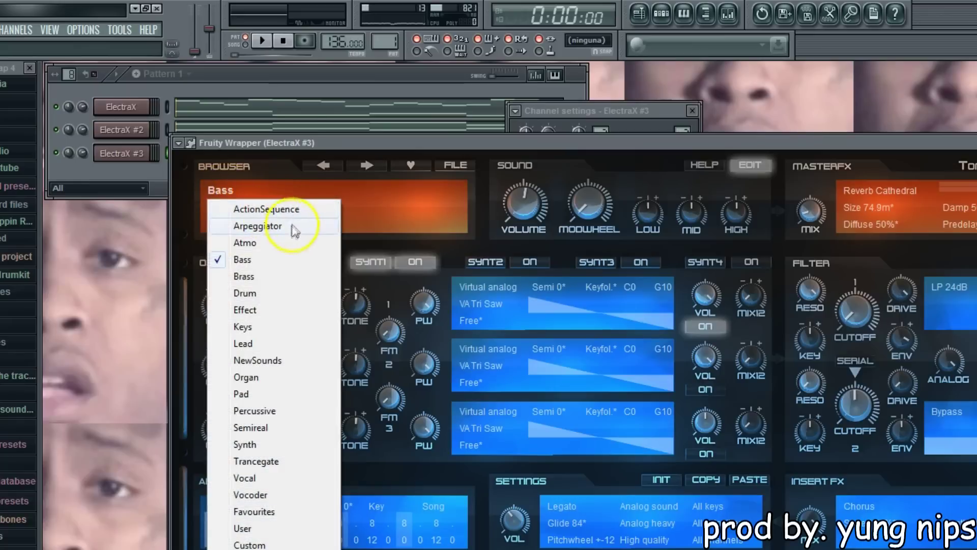
pyautogui.click(287, 326)
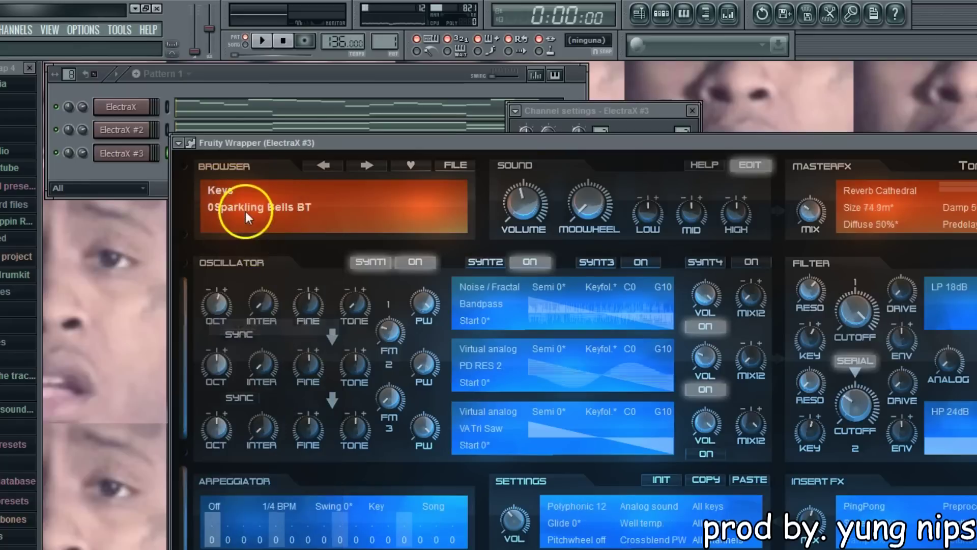
pyautogui.click(229, 206)
pyautogui.click(370, 240)
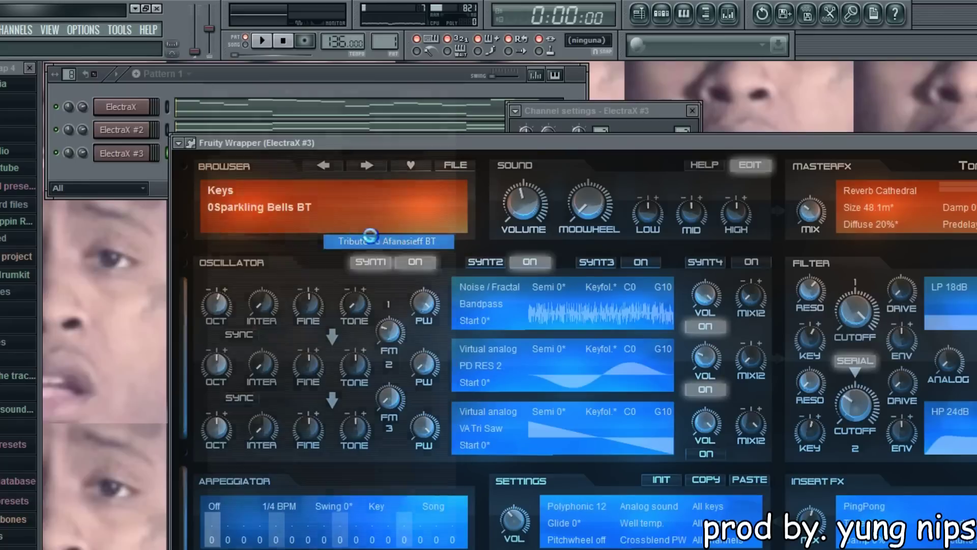
# Open the piano roll of ElectraX #3 and place a two-step D#6 note at the start of the bar.
pyautogui.click(217, 83)
pyautogui.rightClick(164, 152)
pyautogui.click(175, 153)
pyautogui.click(84, 212)
pyautogui.moveTo(374, 212); pyautogui.dragTo(146, 216)
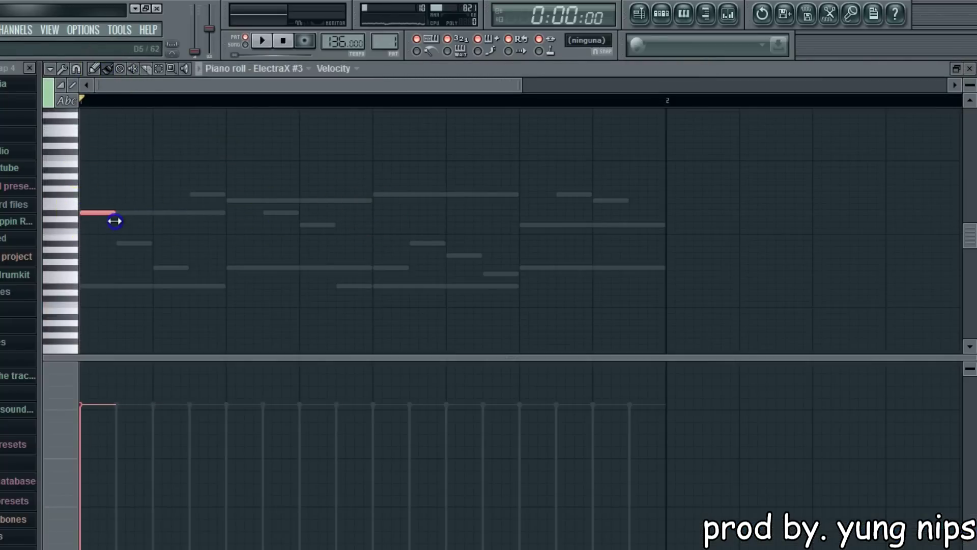
pyautogui.scroll(3, 66, 137)
pyautogui.click(83, 183)
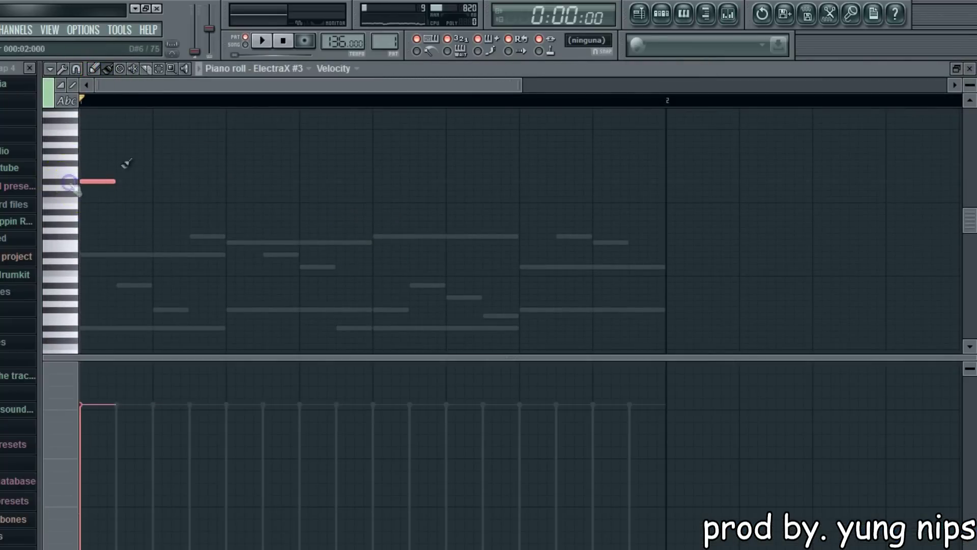
# Add two-step notes C#7 at step 5, A#6 at step 13, F#6 at step 25 and F6 at step 29, and close the piano roll.
pyautogui.click(155, 138)
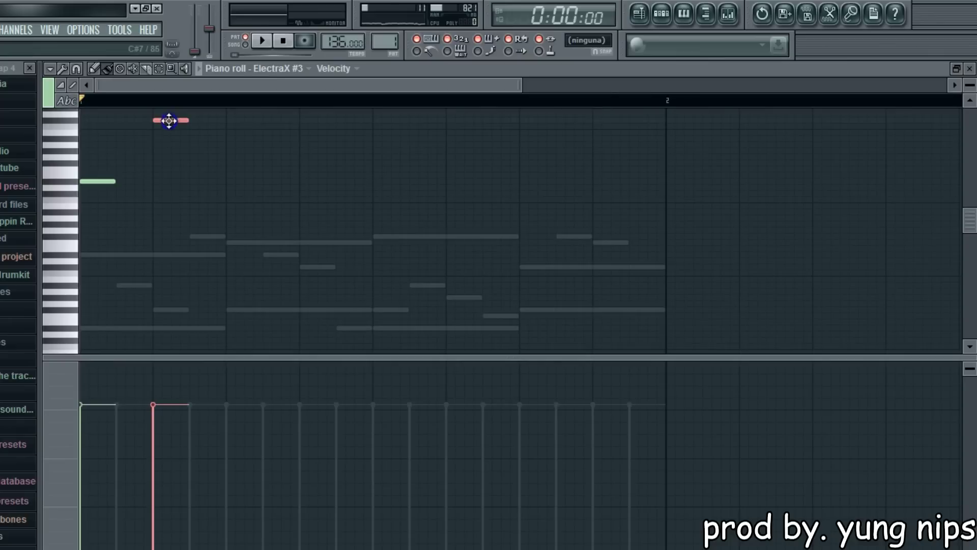
pyautogui.click(228, 138)
pyautogui.moveTo(237, 138); pyautogui.dragTo(318, 139)
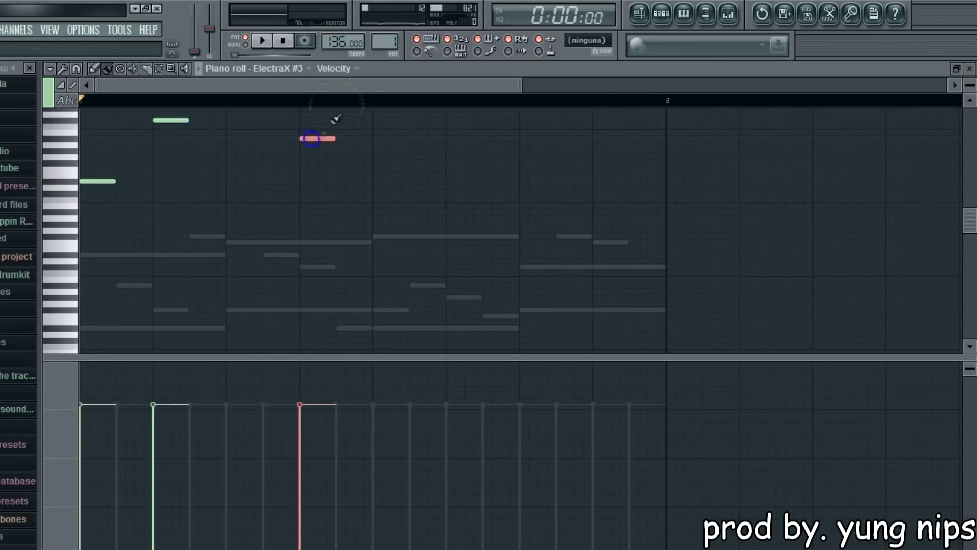
pyautogui.click(491, 140)
pyautogui.moveTo(493, 158); pyautogui.dragTo(530, 163)
pyautogui.click(596, 169)
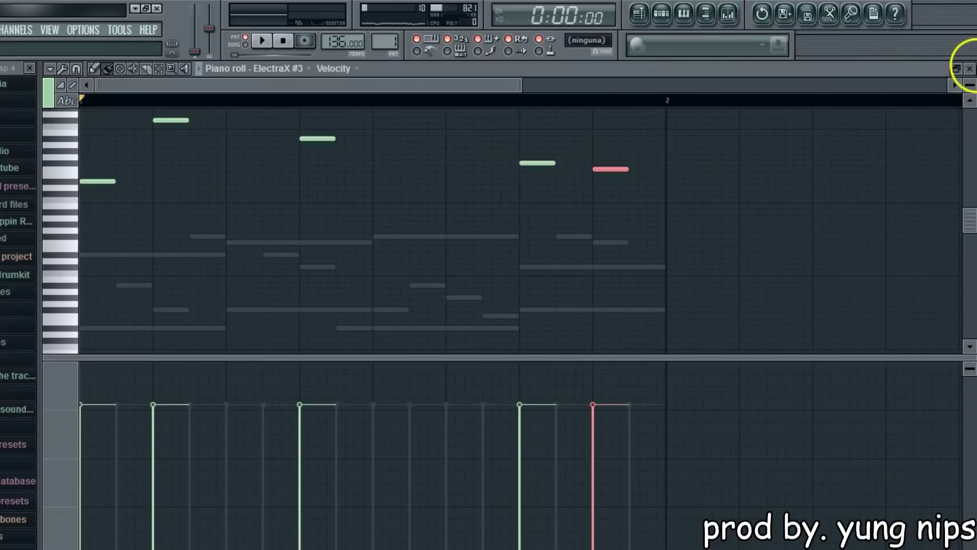
pyautogui.click(970, 74)
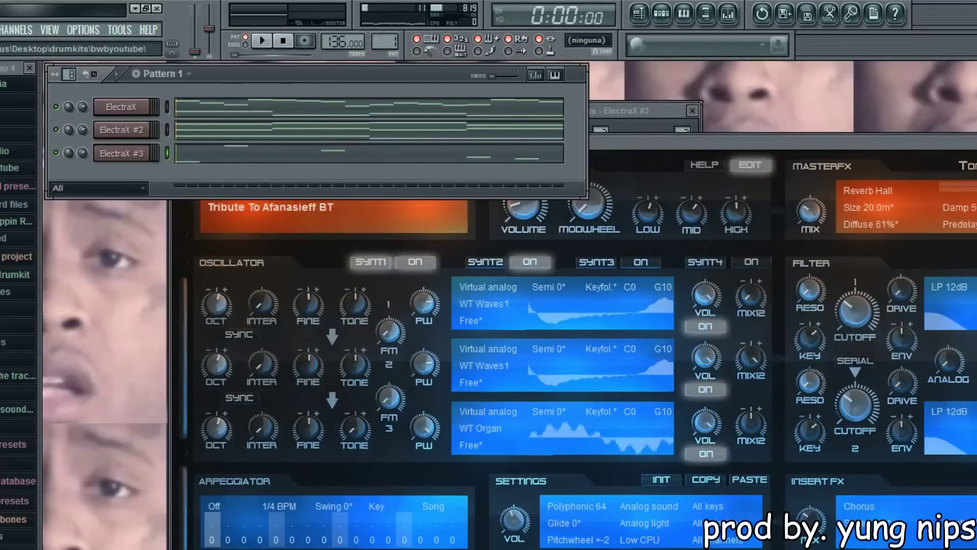
pyautogui.click(15, 275)
pyautogui.scroll(-5, 15, 275)
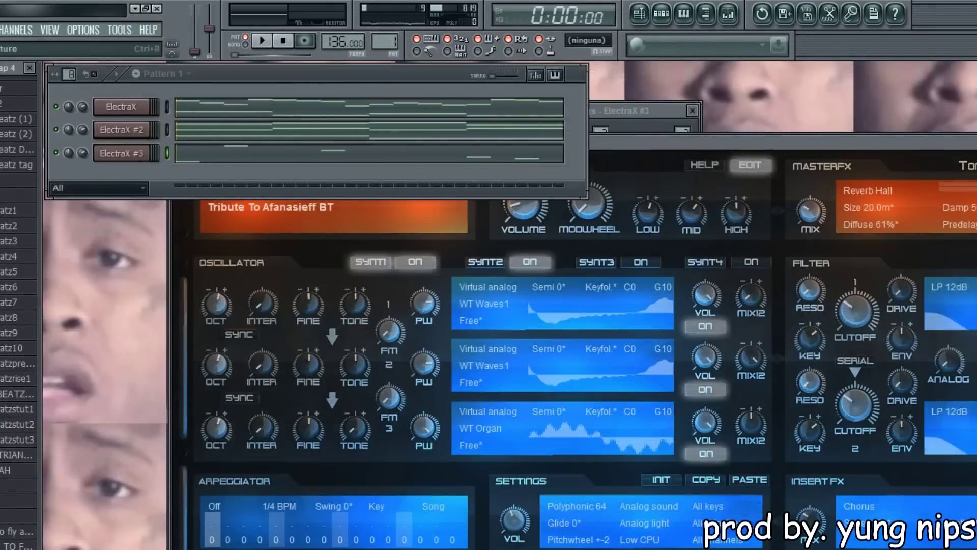
pyautogui.hotkey('ctrl', 'Up')
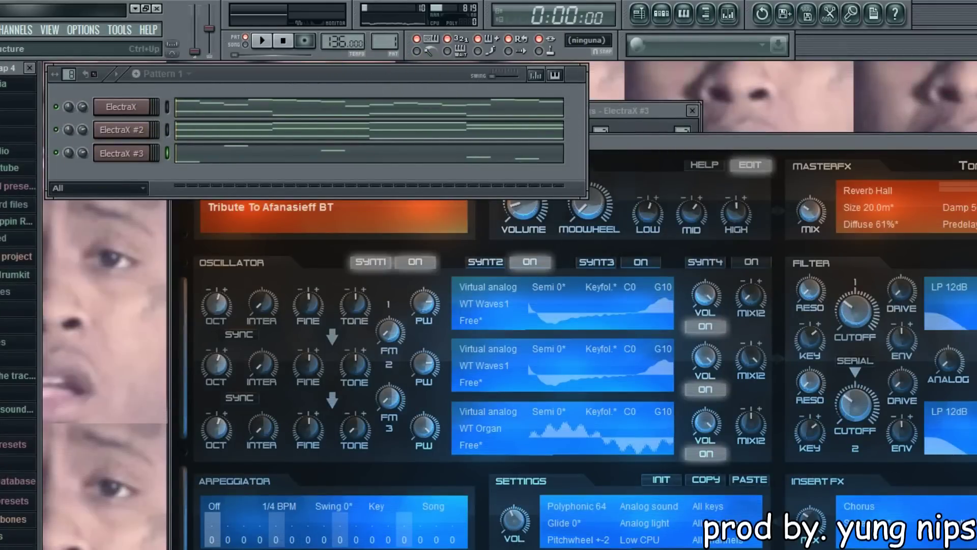
# Open the Mafia clap and snare sample folder and audition Trapaholic Snare (6) through (9).
pyautogui.click(15, 100)
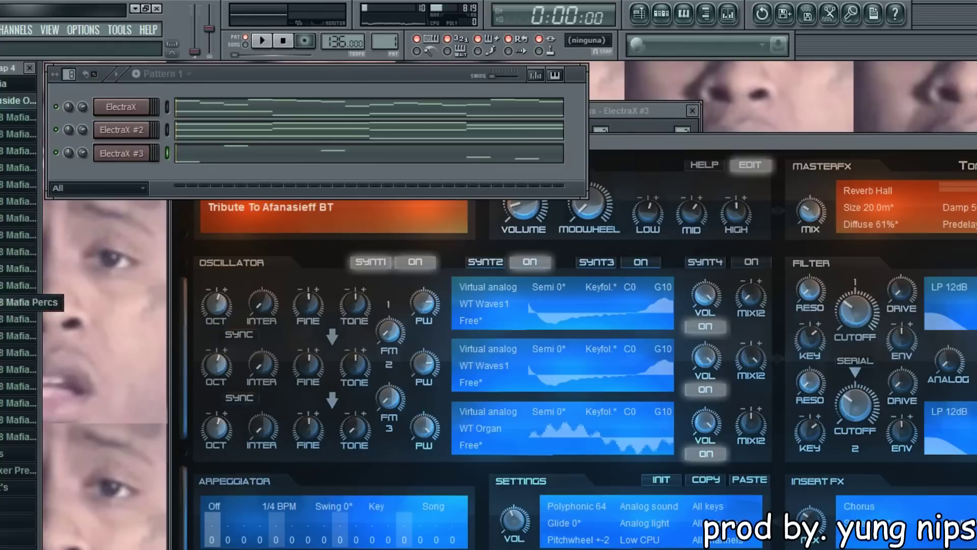
pyautogui.click(14, 155)
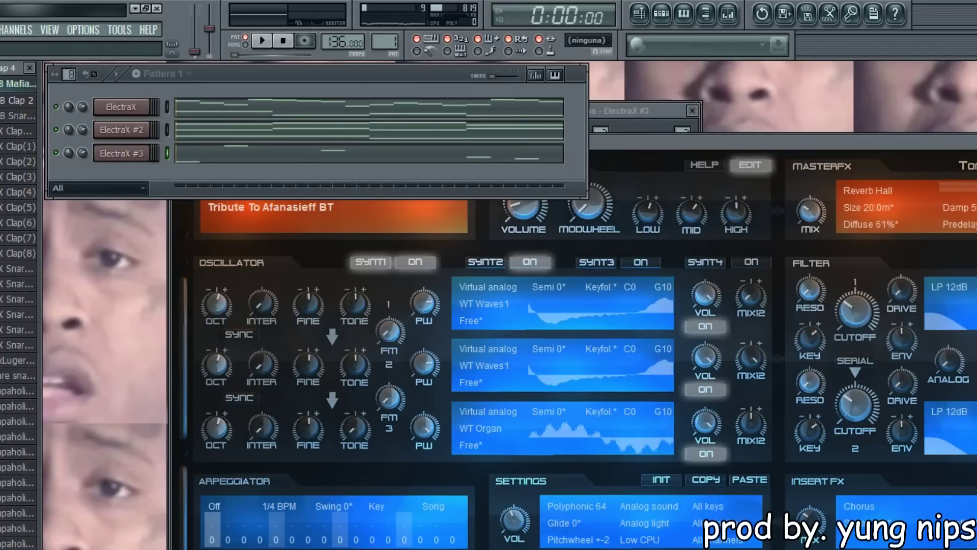
pyautogui.scroll(-3, 18, 322)
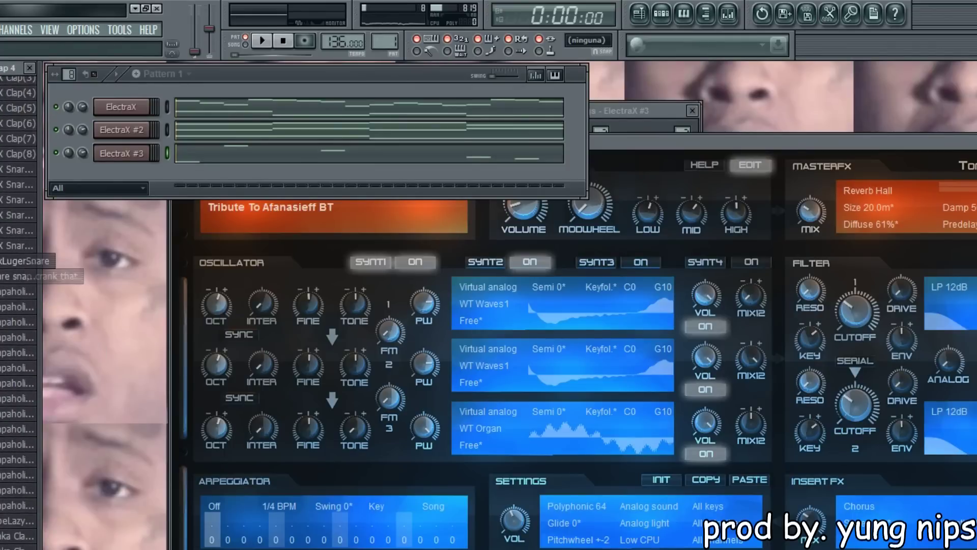
pyautogui.click(17, 368)
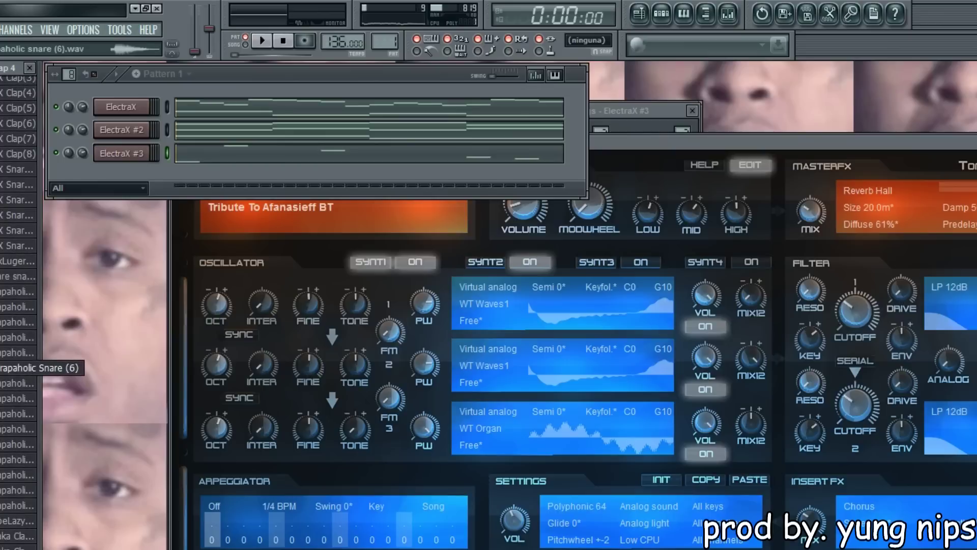
pyautogui.click(18, 382)
pyautogui.click(18, 398)
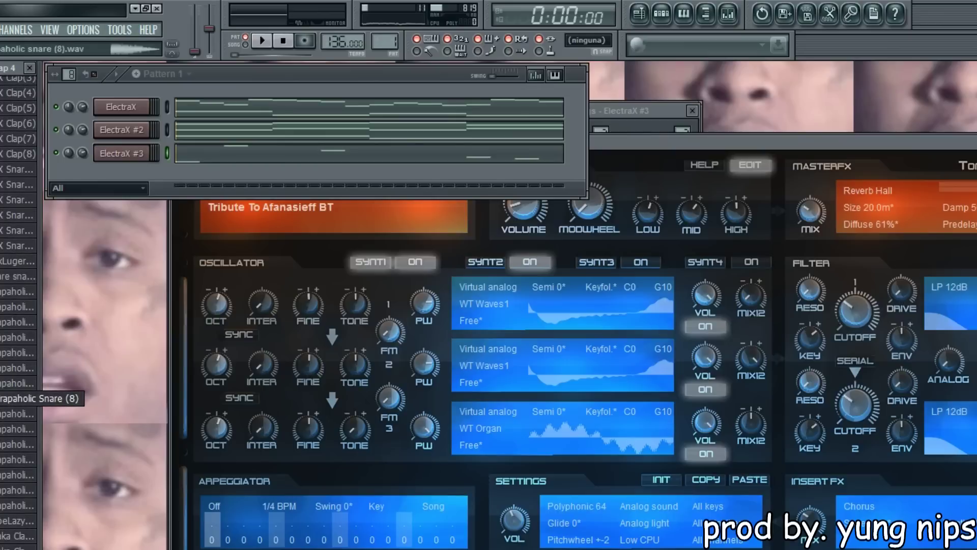
pyautogui.click(18, 413)
# Add Trapaholic Snare (9) as a new channel and place its hits on steps 3, 9, 19 and 25.
pyautogui.moveTo(18, 413); pyautogui.dragTo(187, 187)
pyautogui.click(203, 176)
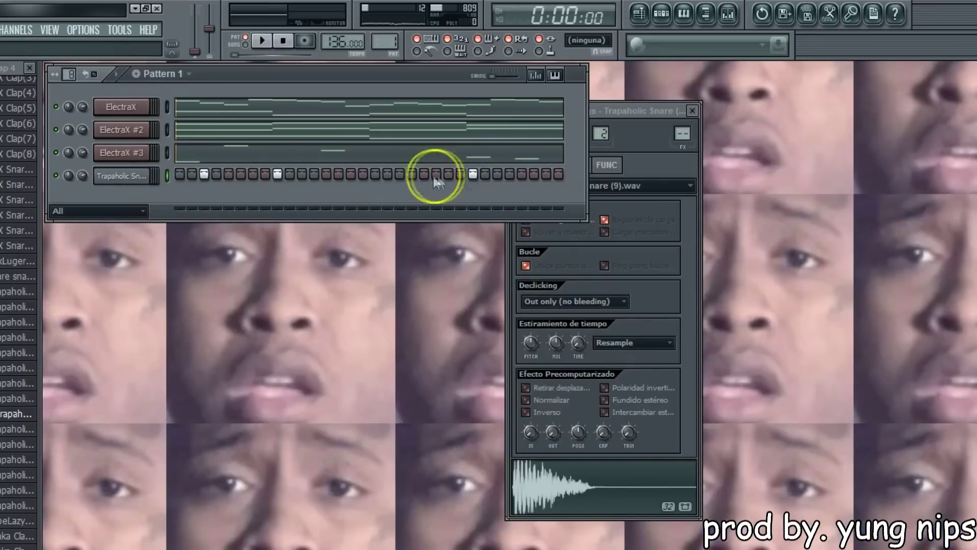
pyautogui.click(400, 175)
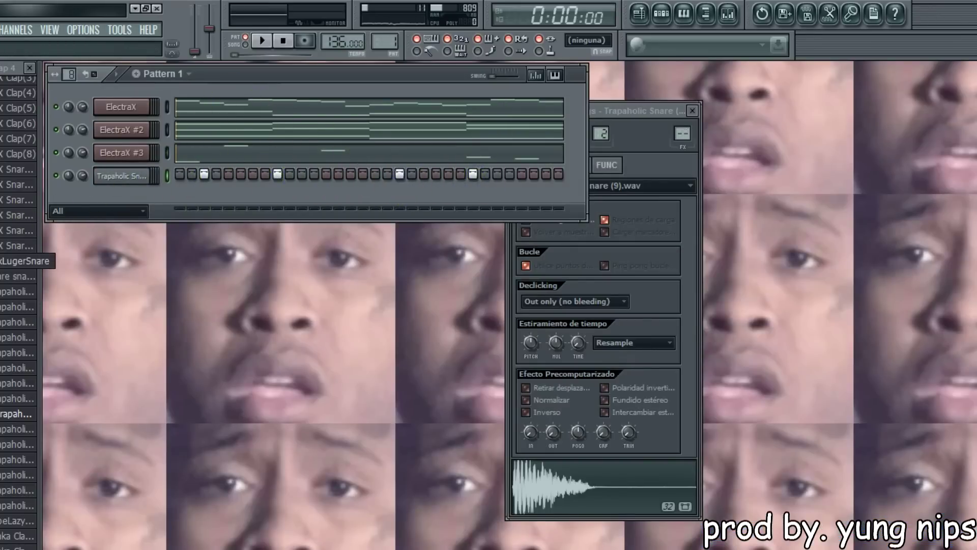
# Add LexLugerSnare as a channel with root note D5 and place hits on steps 9 and 25.
pyautogui.moveTo(21, 260); pyautogui.dragTo(131, 193)
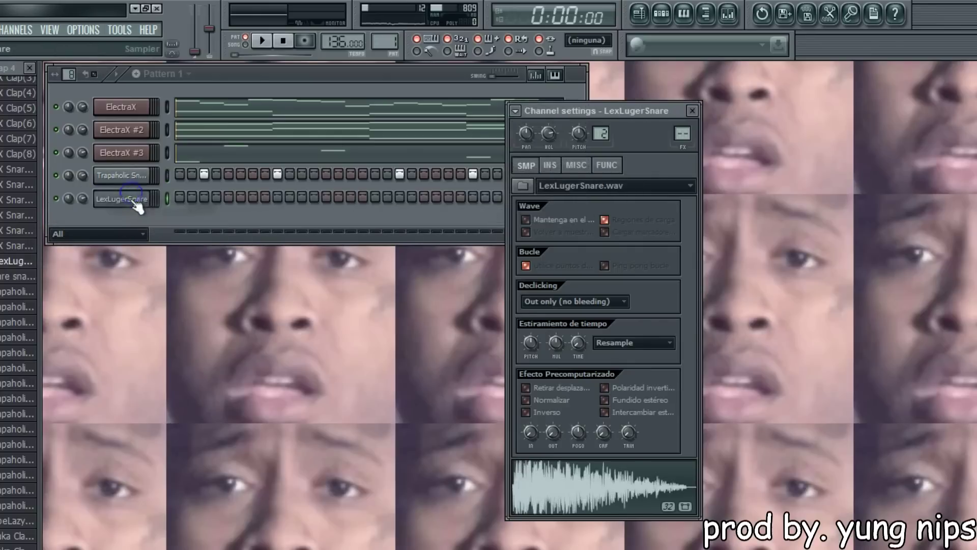
pyautogui.click(576, 165)
pyautogui.rightClick(614, 359)
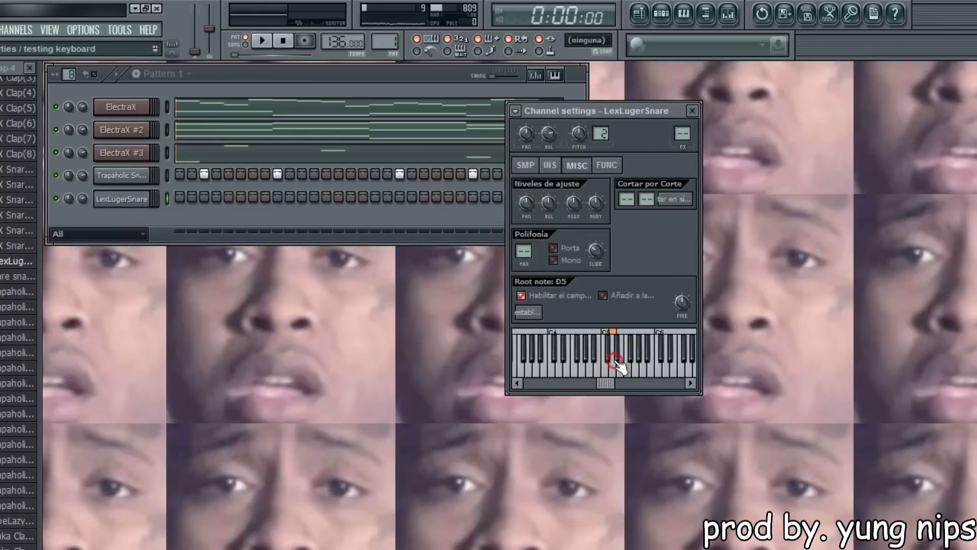
pyautogui.click(277, 198)
# Add Trapaholic Snare (3) as a channel with root note E5 and place hits on steps 9 and 25.
pyautogui.scroll(-5, 18, 254)
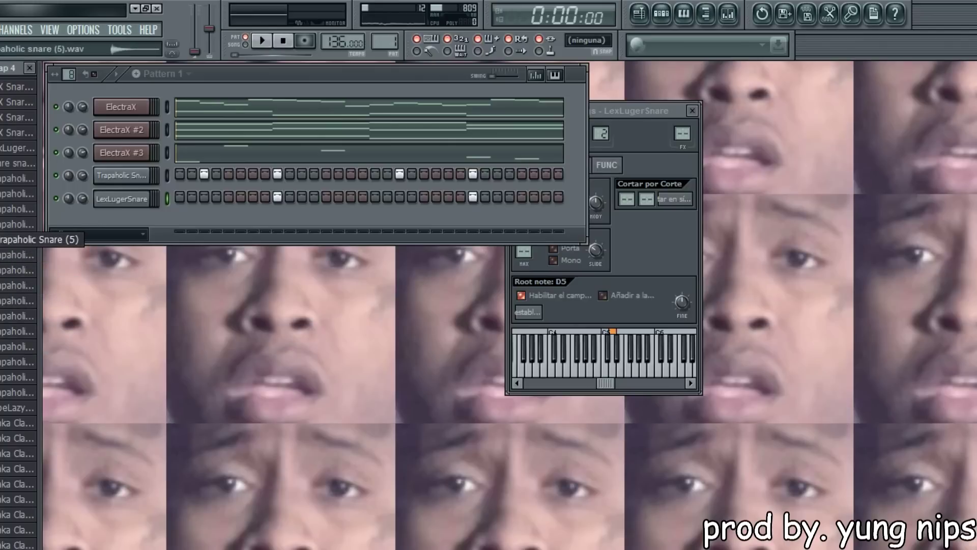
pyautogui.moveTo(20, 209); pyautogui.dragTo(136, 221)
pyautogui.click(277, 220)
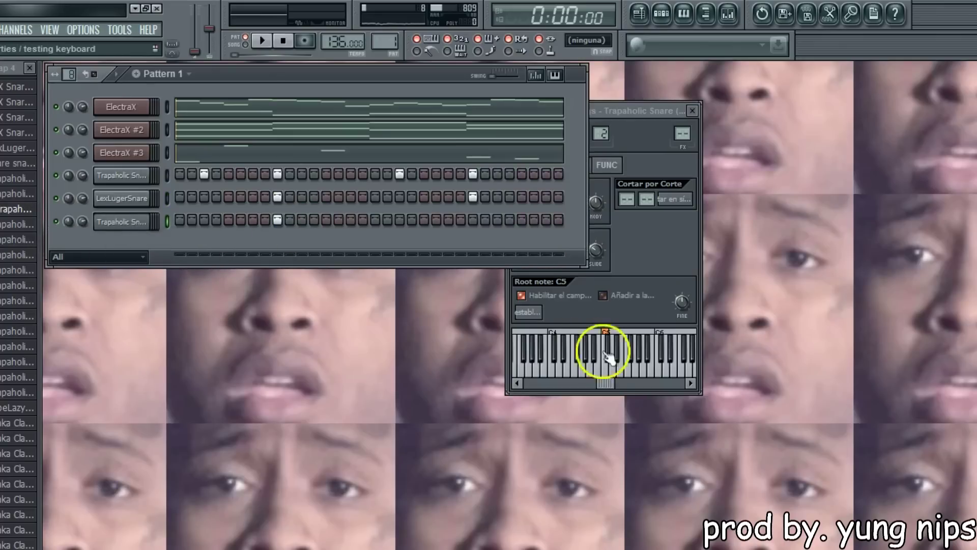
pyautogui.rightClick(619, 376)
pyautogui.click(473, 221)
# Open the drumkit folder in the sample browser and add the HIHAT2 sample as a new channel.
pyautogui.scroll(-5, 18, 306)
pyautogui.scroll(10, 18, 305)
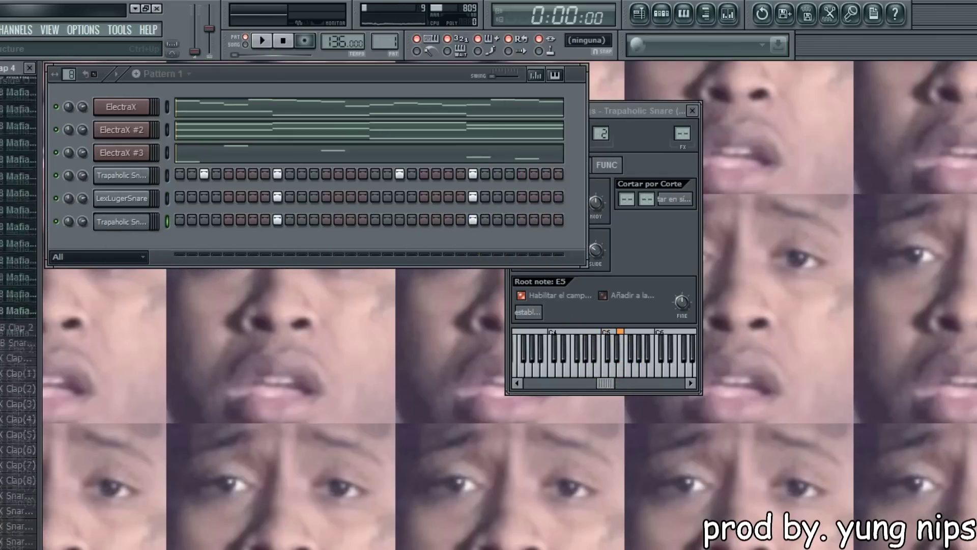
pyautogui.click(18, 275)
pyautogui.scroll(-6, 19, 275)
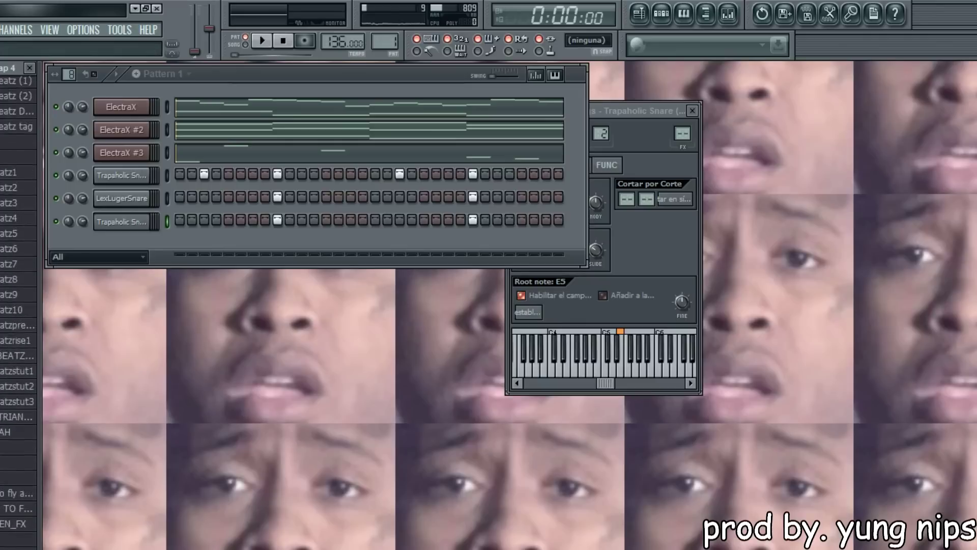
pyautogui.scroll(-1, 18, 275)
pyautogui.moveTo(19, 348); pyautogui.dragTo(130, 242)
# Fill the HIHAT2 channel with a hit on every second step.
pyautogui.rightClick(145, 243)
pyautogui.click(238, 379)
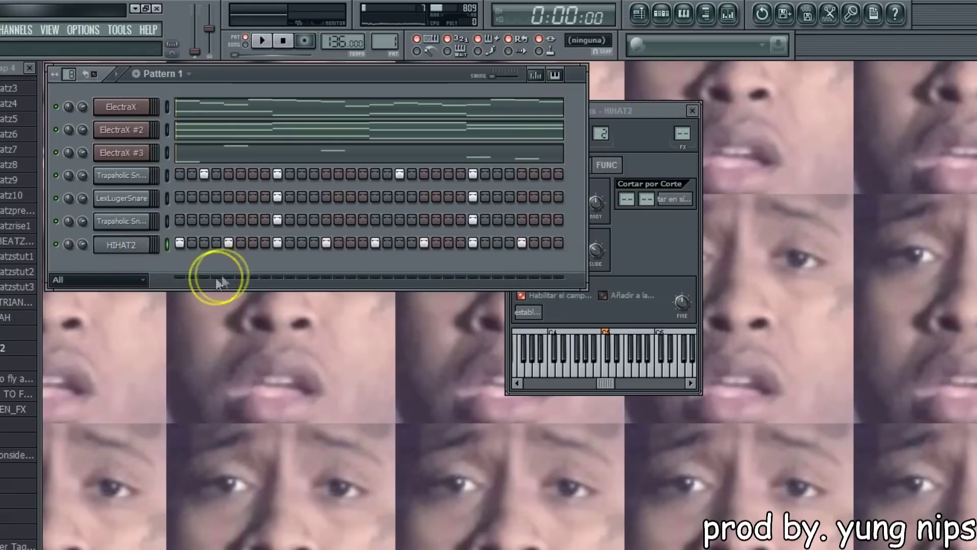
pyautogui.rightClick(147, 238)
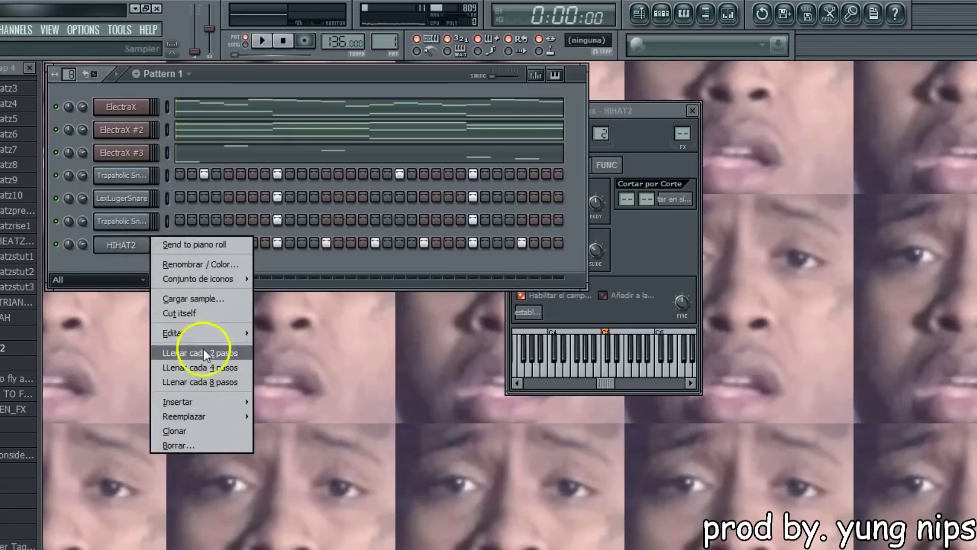
pyautogui.click(219, 352)
# Send HIHAT2 to the piano roll and replace the notes in the bar's second quarter with twelve evenly spaced short C5 notes.
pyautogui.rightClick(148, 240)
pyautogui.click(171, 244)
pyautogui.click(103, 66)
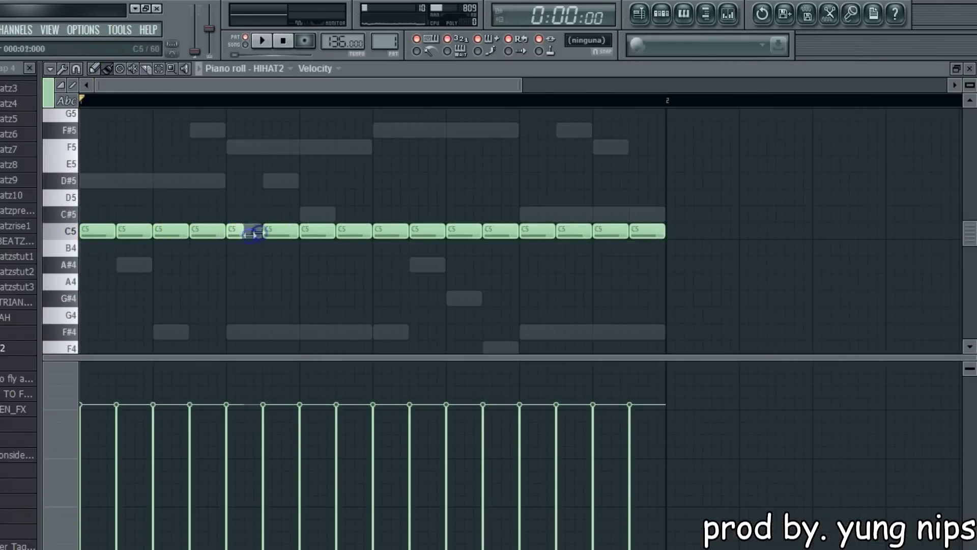
pyautogui.rightClick(292, 235)
pyautogui.rightClick(316, 234)
pyautogui.rightClick(351, 234)
pyautogui.moveTo(373, 233); pyautogui.dragTo(246, 232)
# Replace the hi-hat notes in the bar's third quarter with six equal C5 notes.
pyautogui.click(401, 231)
pyautogui.rightClick(427, 239)
pyautogui.rightClick(464, 240)
pyautogui.rightClick(483, 242)
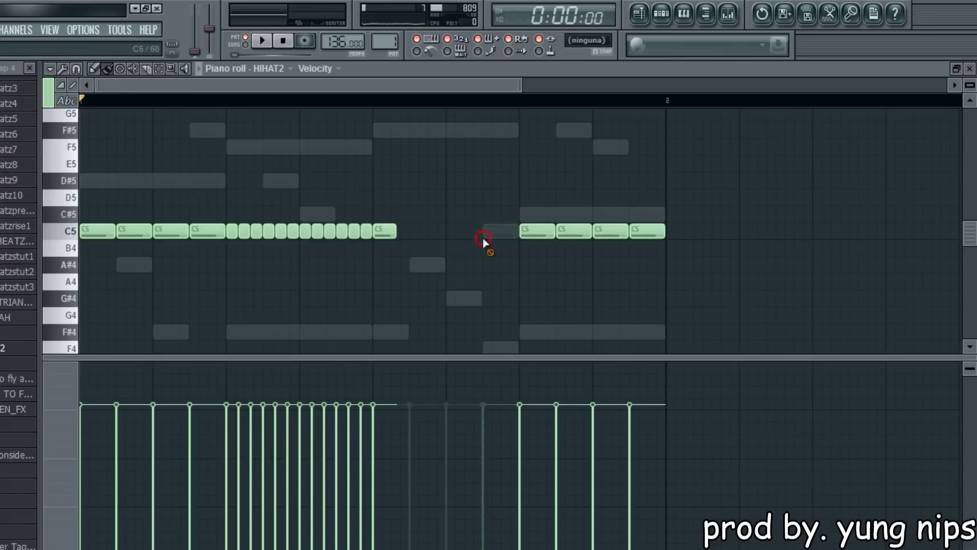
pyautogui.moveTo(512, 232); pyautogui.dragTo(403, 230)
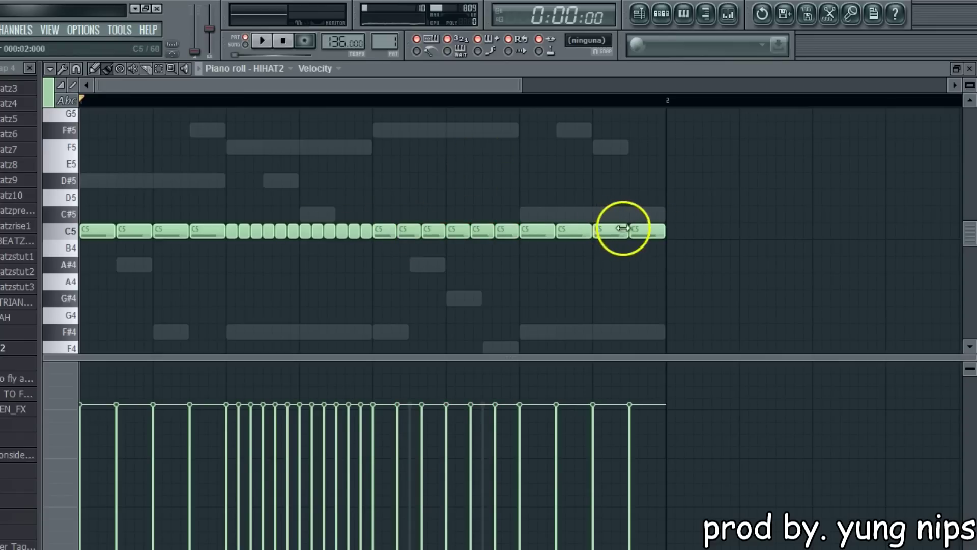
# Turn the second-to-last hi-hat note into a roll of four short C5 notes and close the piano roll.
pyautogui.moveTo(625, 233); pyautogui.dragTo(601, 232)
pyautogui.rightClick(690, 161)
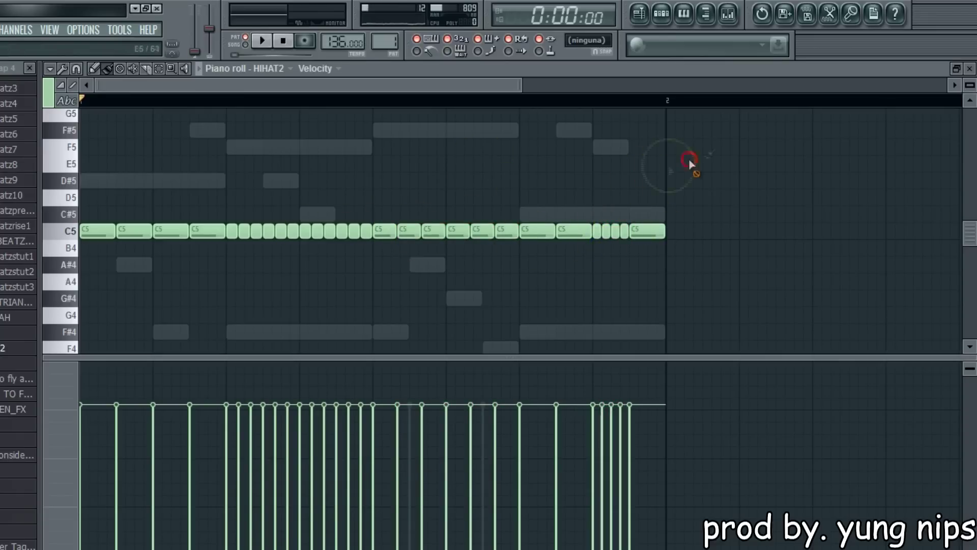
pyautogui.click(969, 68)
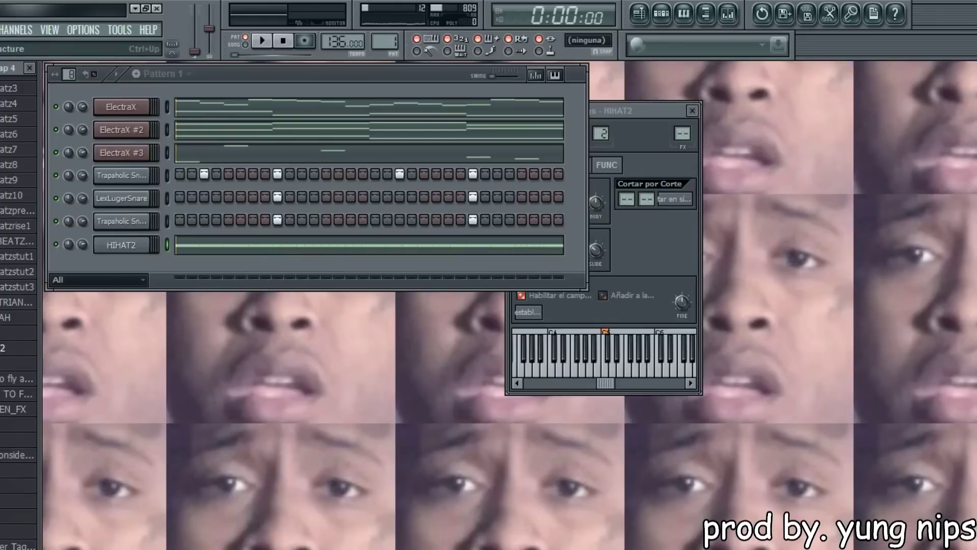
# Look through the drum kit folders in the browser for a further percussion sample.
pyautogui.hotkey('ctrl', 'Up')
pyautogui.click(10, 275)
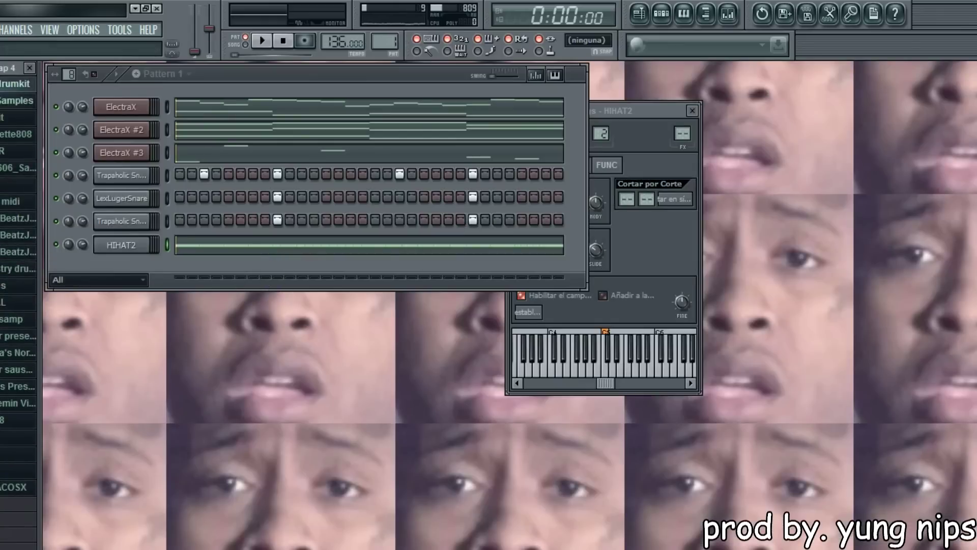
pyautogui.scroll(-1, 18, 255)
pyautogui.click(19, 207)
pyautogui.scroll(-5, 18, 207)
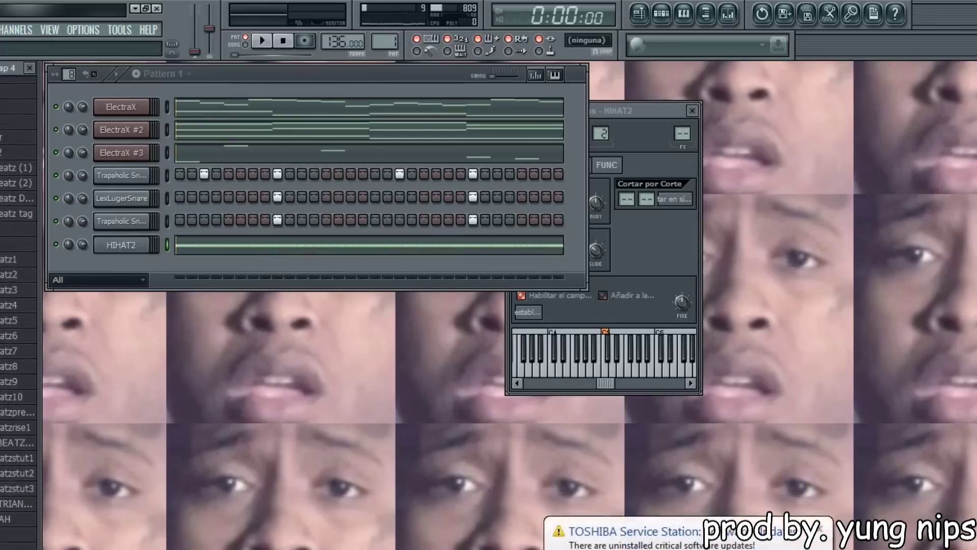
pyautogui.scroll(-5, 18, 285)
pyautogui.scroll(-7, 18, 306)
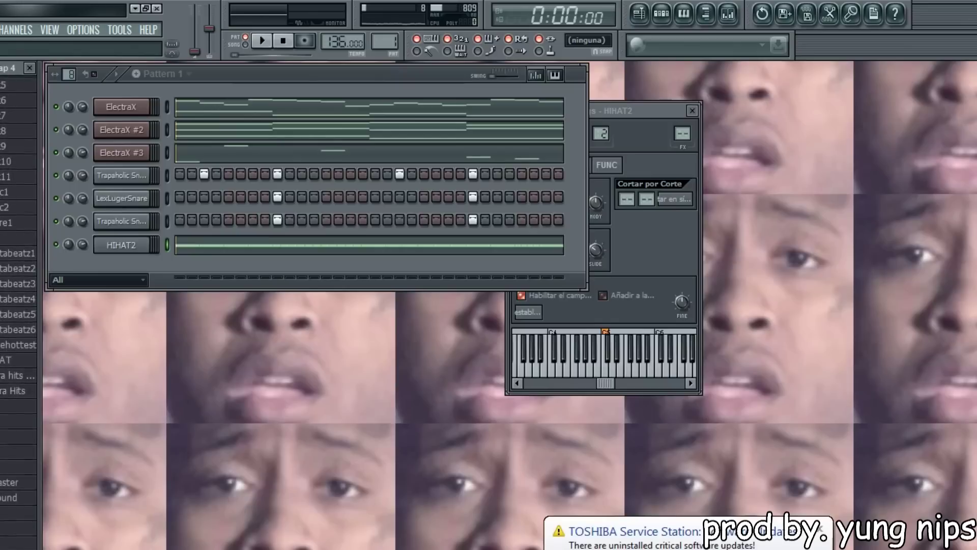
pyautogui.scroll(-10, 18, 306)
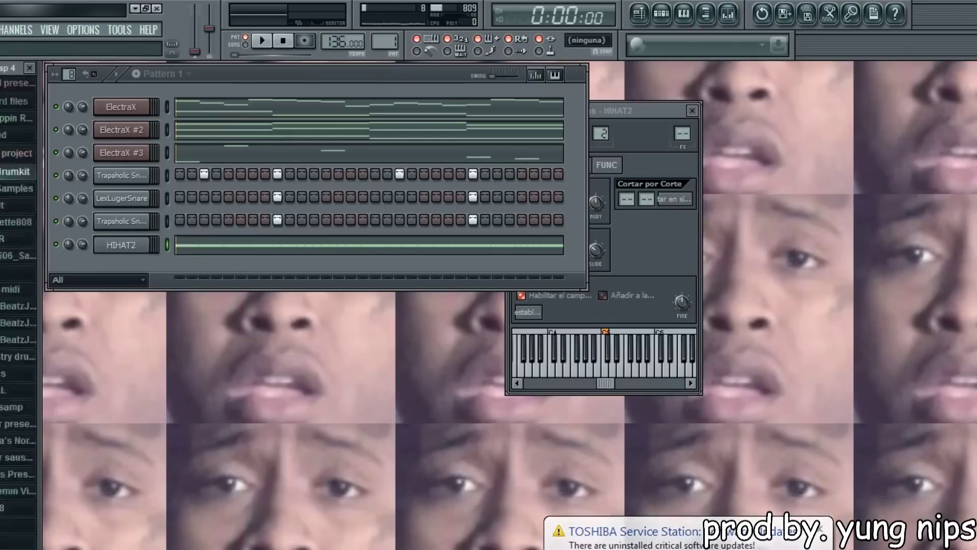
# Add the clap (7) sample as a new channel with hits on steps 9 and 25.
pyautogui.scroll(-4, 18, 305)
pyautogui.click(18, 100)
pyautogui.scroll(-5, 19, 183)
pyautogui.click(11, 183)
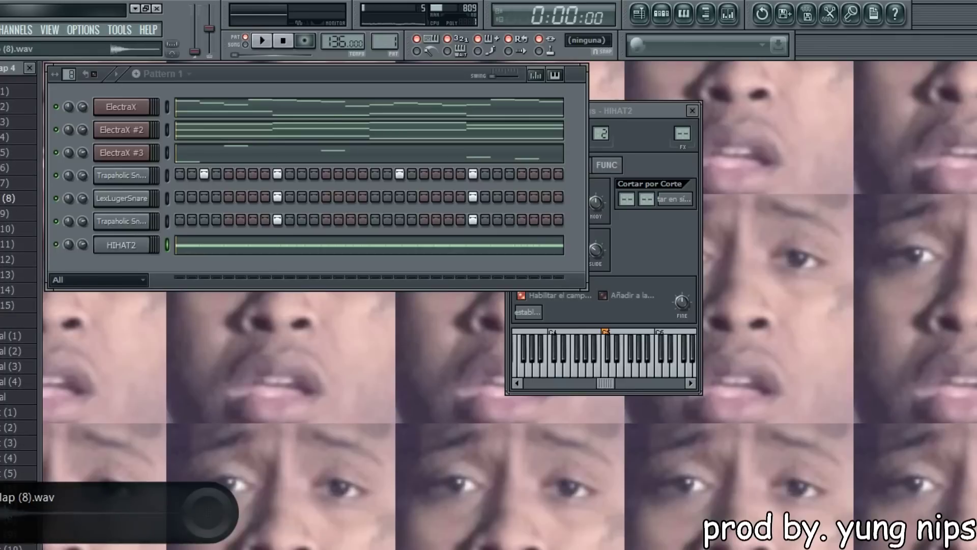
pyautogui.moveTo(9, 183); pyautogui.dragTo(124, 261)
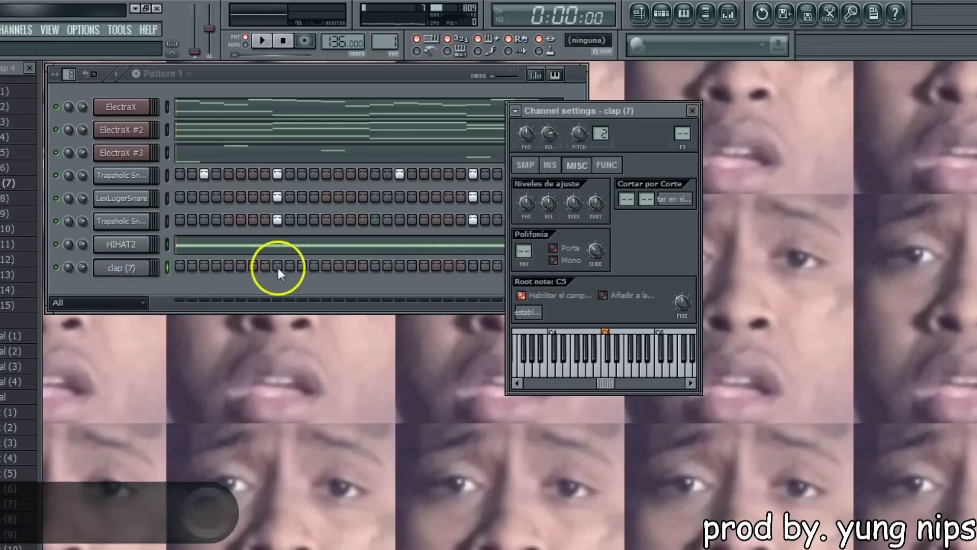
pyautogui.click(277, 266)
pyautogui.click(473, 265)
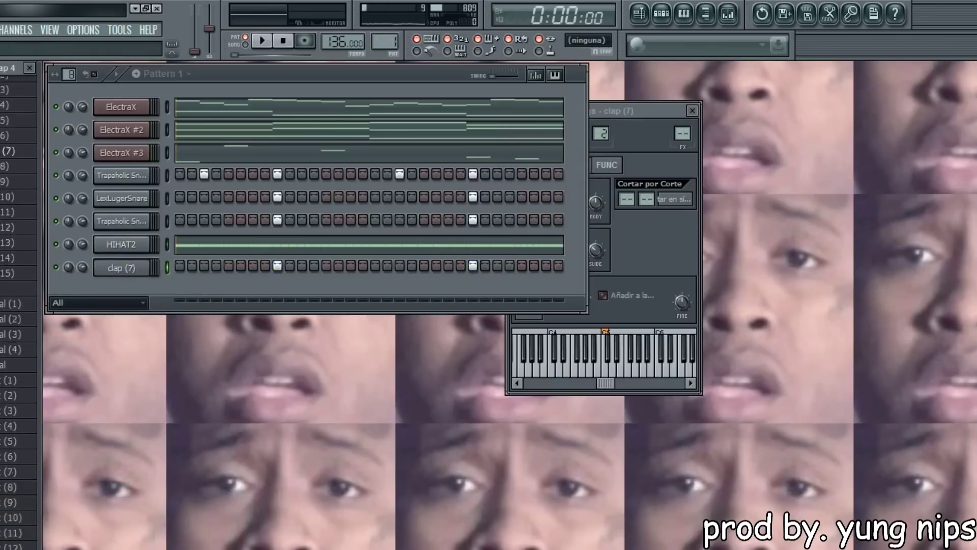
# Add the hi hat (21) sample as a new channel with hits on steps 1, 17 and 21.
pyautogui.scroll(-5, 19, 305)
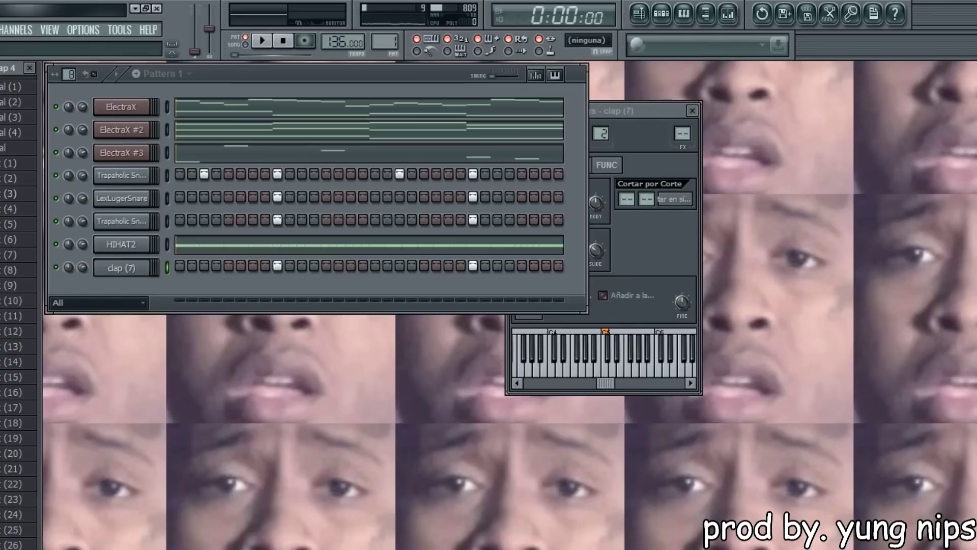
pyautogui.scroll(-5, 18, 214)
pyautogui.moveTo(18, 229); pyautogui.dragTo(121, 285)
pyautogui.click(179, 288)
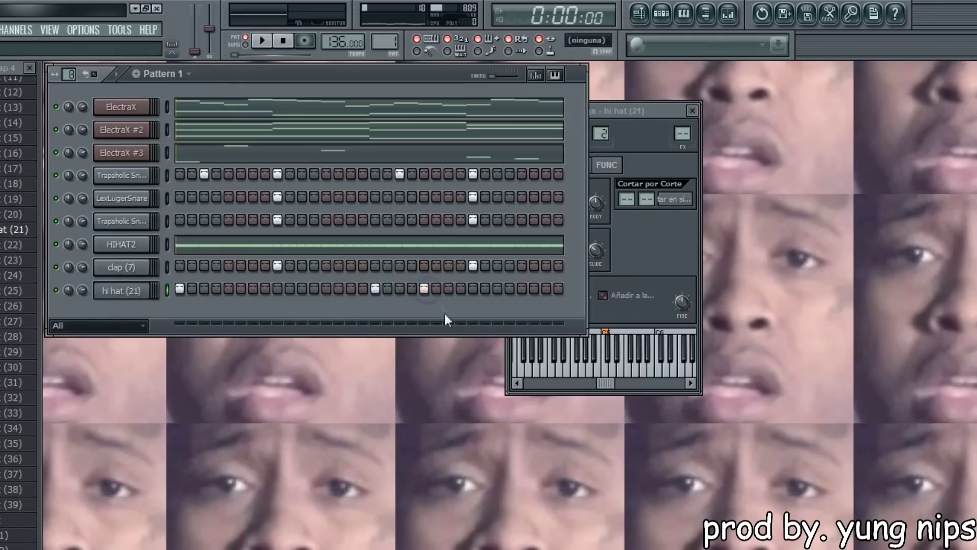
# Add the kick (2) sample as a new channel with hits on steps 1 and 3.
pyautogui.scroll(-3, 19, 305)
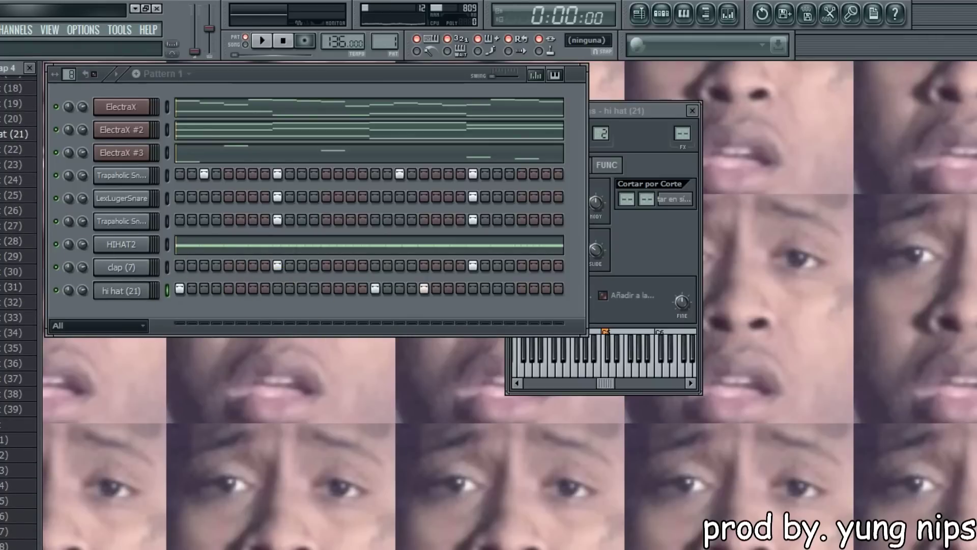
pyautogui.scroll(-4, 18, 306)
pyautogui.moveTo(8, 330); pyautogui.dragTo(115, 313)
pyautogui.click(146, 315)
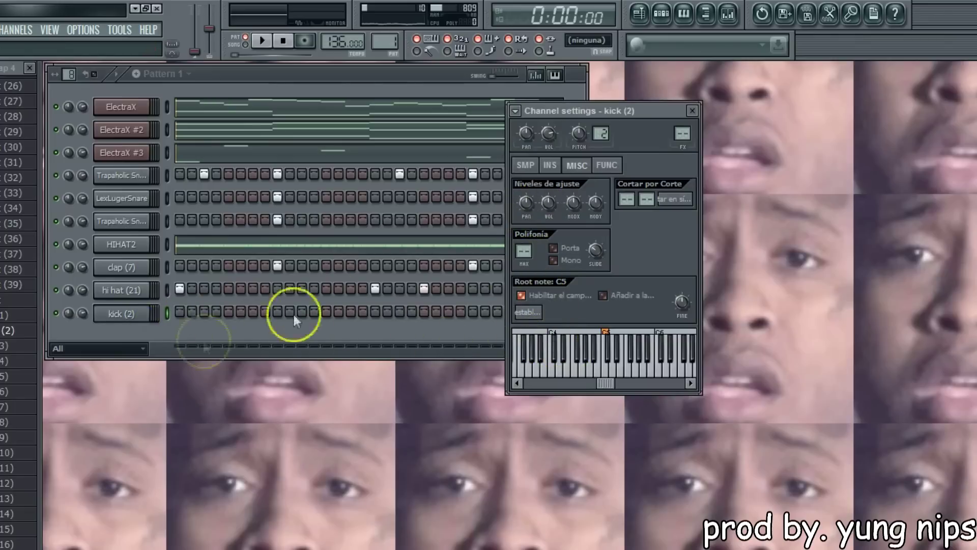
pyautogui.click(179, 312)
pyautogui.click(204, 312)
# Raise the root note of kick (2) slightly and add kick hits on steps 23, 27 and 31.
pyautogui.click(658, 248)
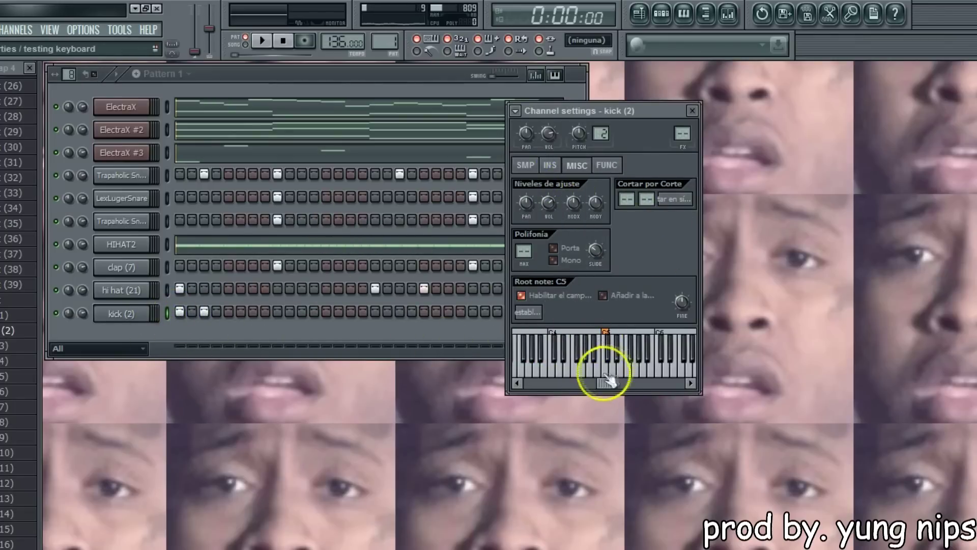
pyautogui.click(200, 331)
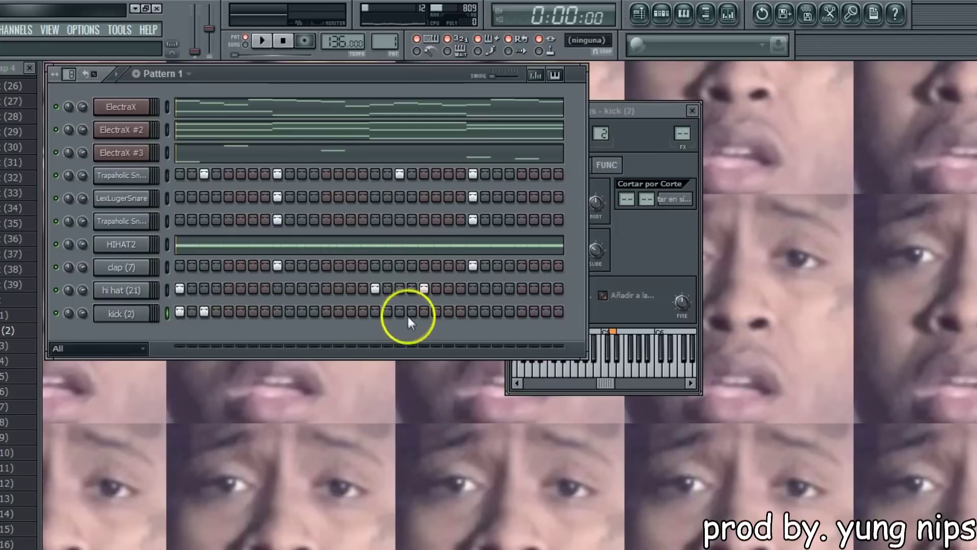
pyautogui.click(445, 313)
pyautogui.click(499, 312)
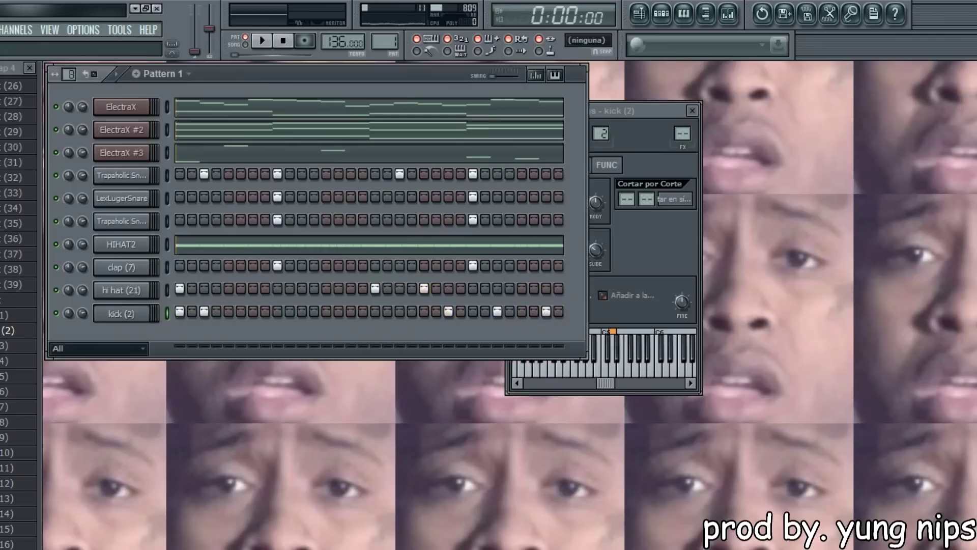
# Add the 808 4 - Lord Gutta 2016 sample from the Lord Gutta folder as a new channel.
pyautogui.scroll(-5, 18, 305)
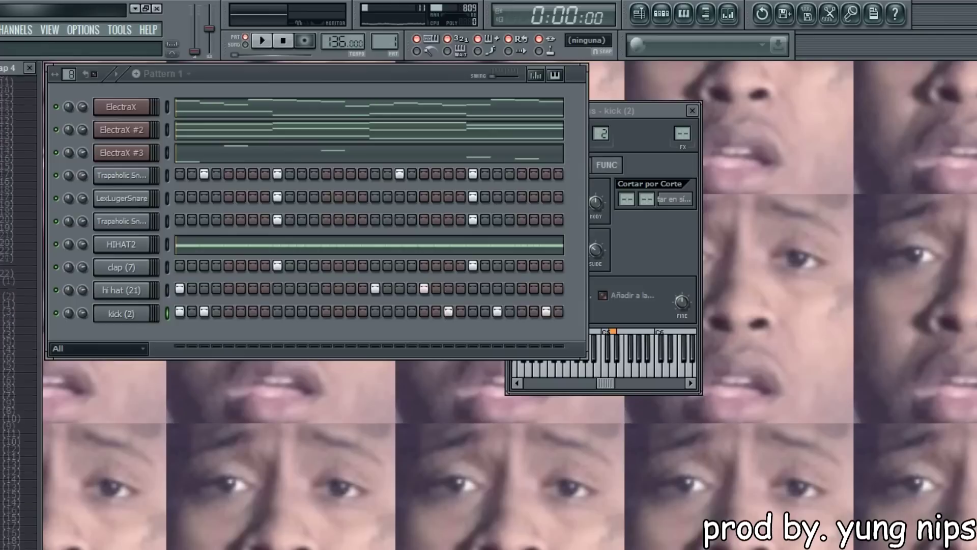
pyautogui.hotkey('ctrl', 'Up')
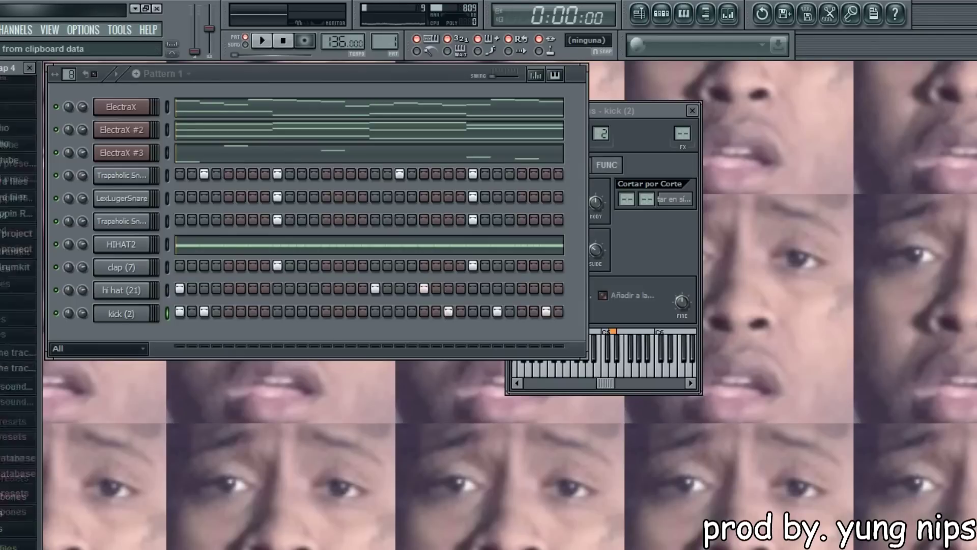
pyautogui.scroll(-4, 18, 168)
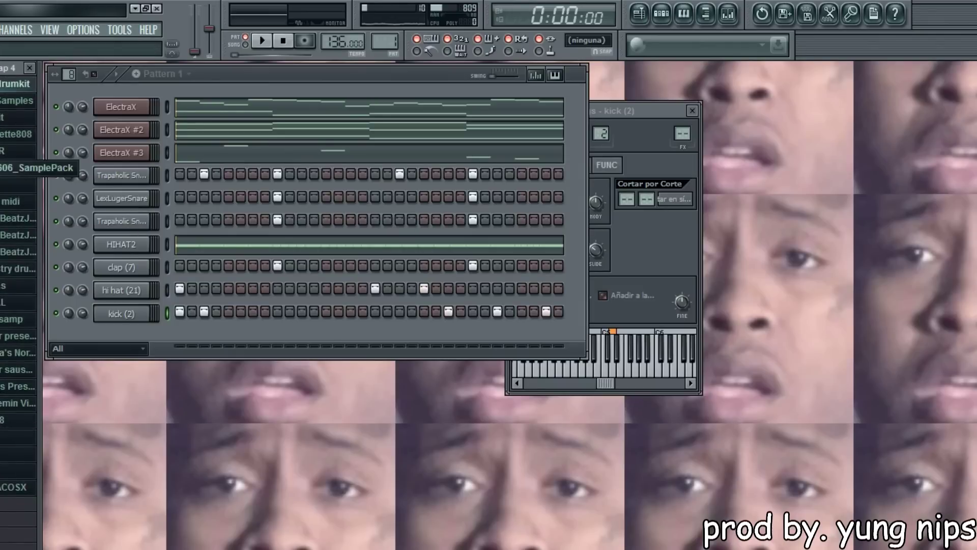
pyautogui.click(18, 236)
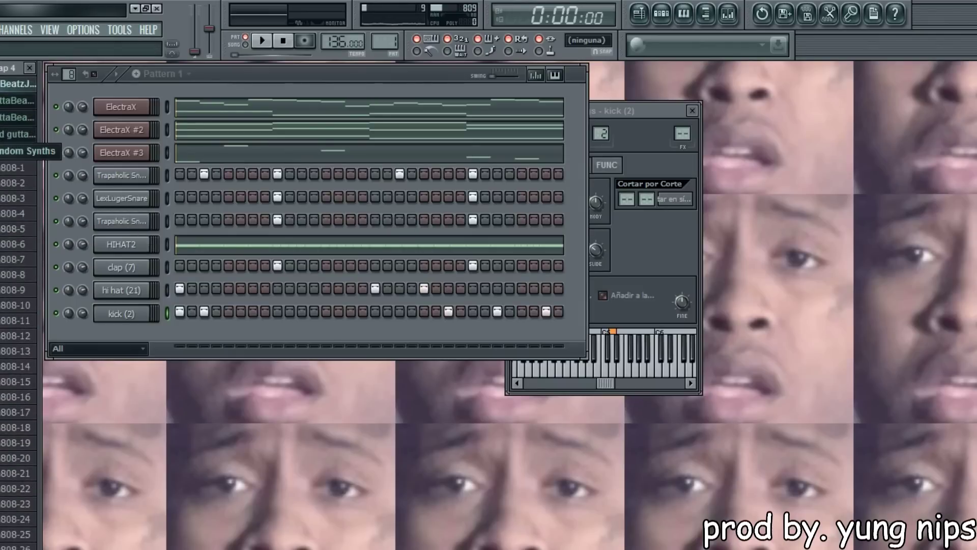
pyautogui.click(19, 134)
pyautogui.moveTo(18, 197); pyautogui.dragTo(155, 337)
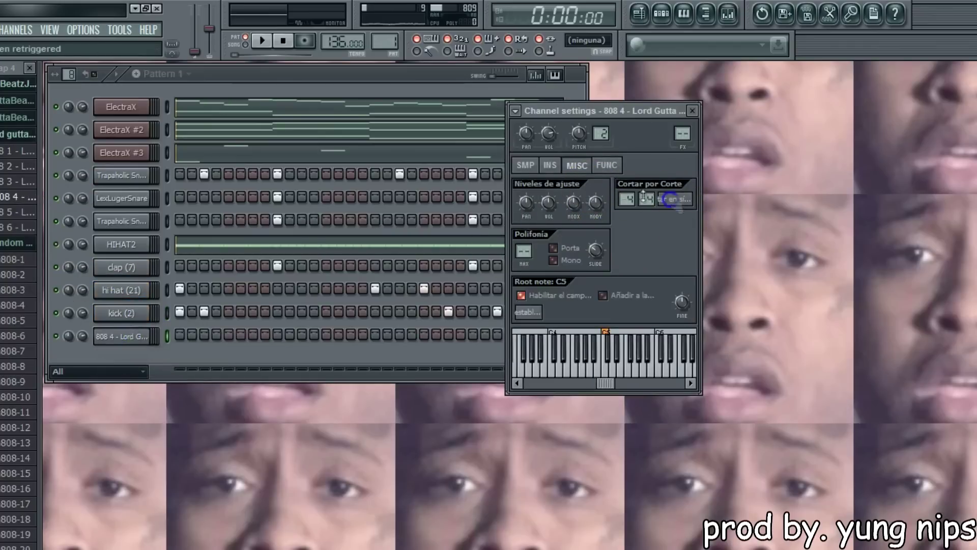
# Make the 808 4 channel cut itself using cut group 4 and normalize its sample.
pyautogui.click(526, 165)
pyautogui.moveTo(617, 427); pyautogui.dragTo(620, 430)
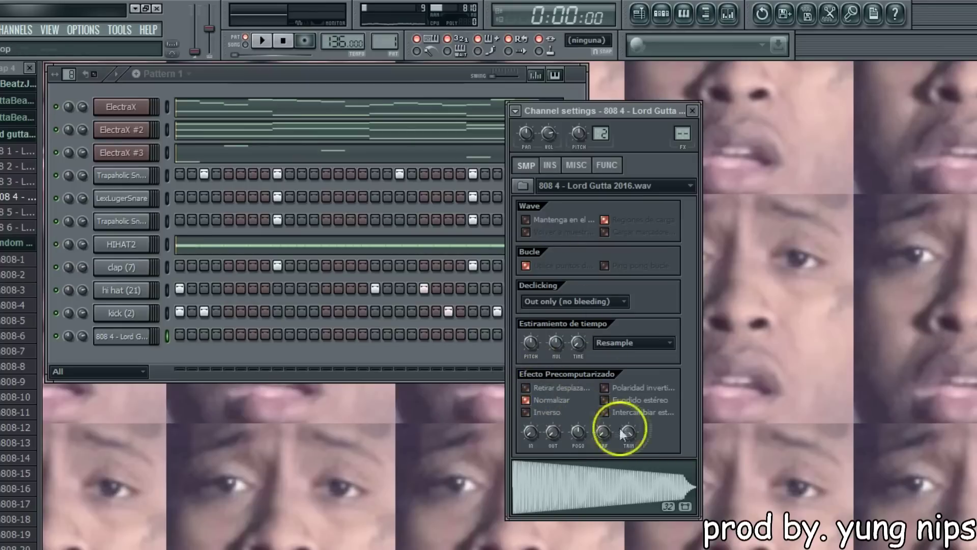
pyautogui.moveTo(557, 433); pyautogui.dragTo(578, 430)
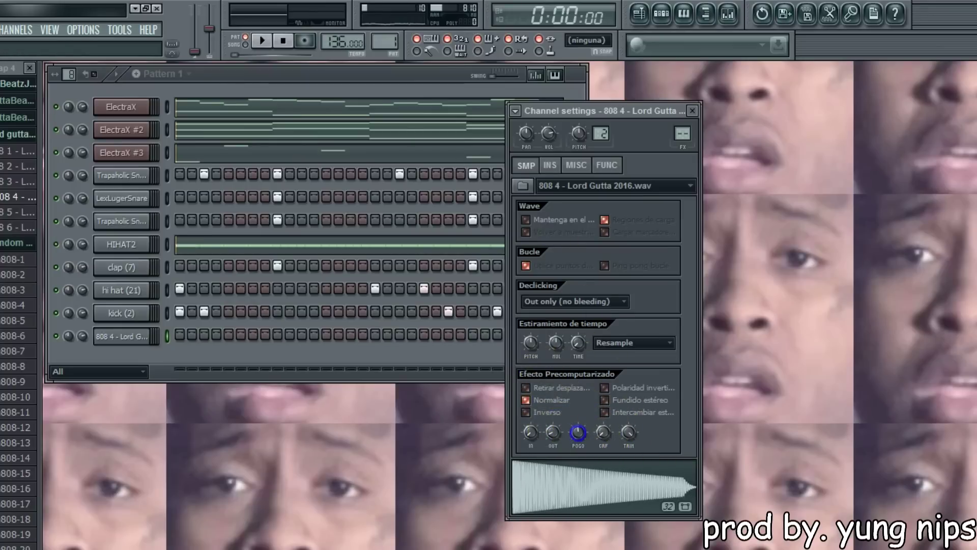
# Copy the kick (2) step pattern and paste it into the 808 4 channel.
pyautogui.rightClick(145, 313)
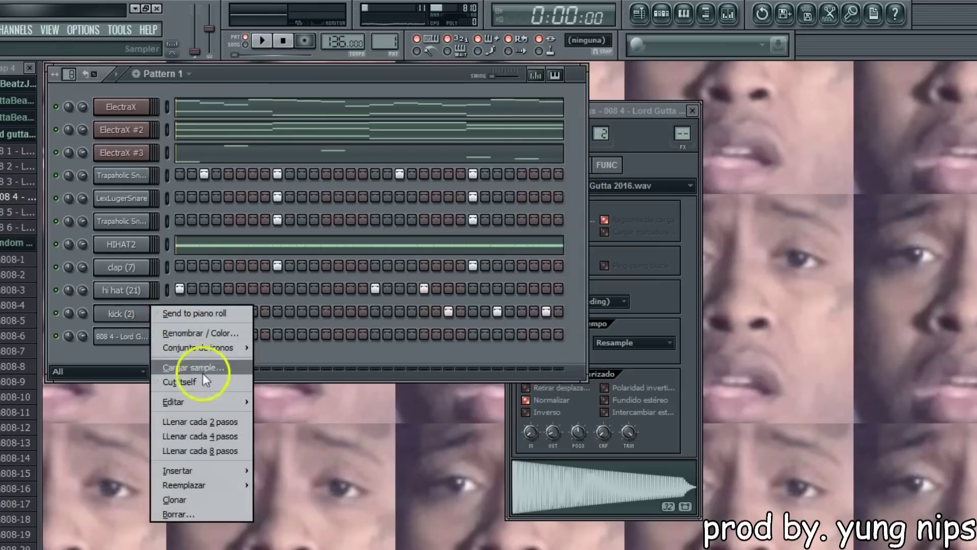
pyautogui.rightClick(150, 330)
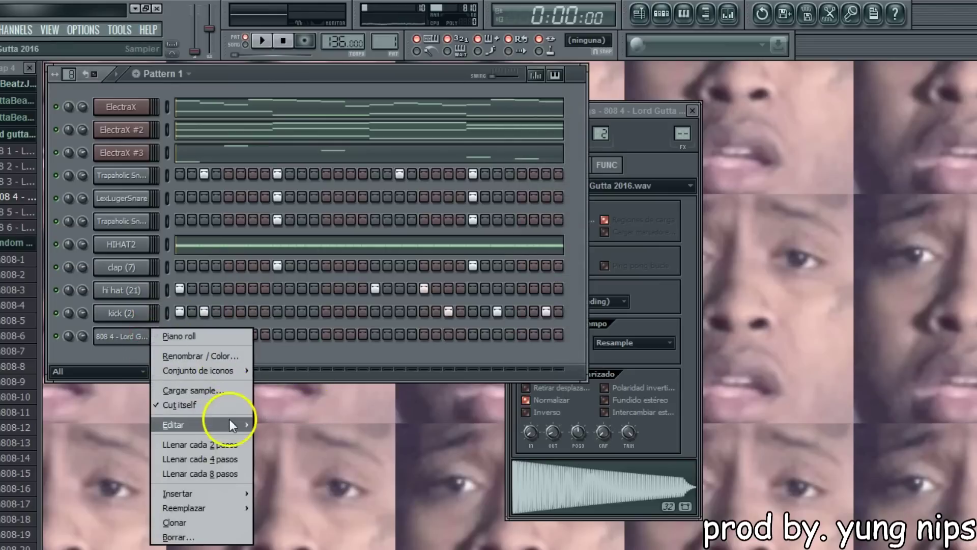
pyautogui.moveTo(229, 425)
pyautogui.click(276, 454)
pyautogui.click(150, 338)
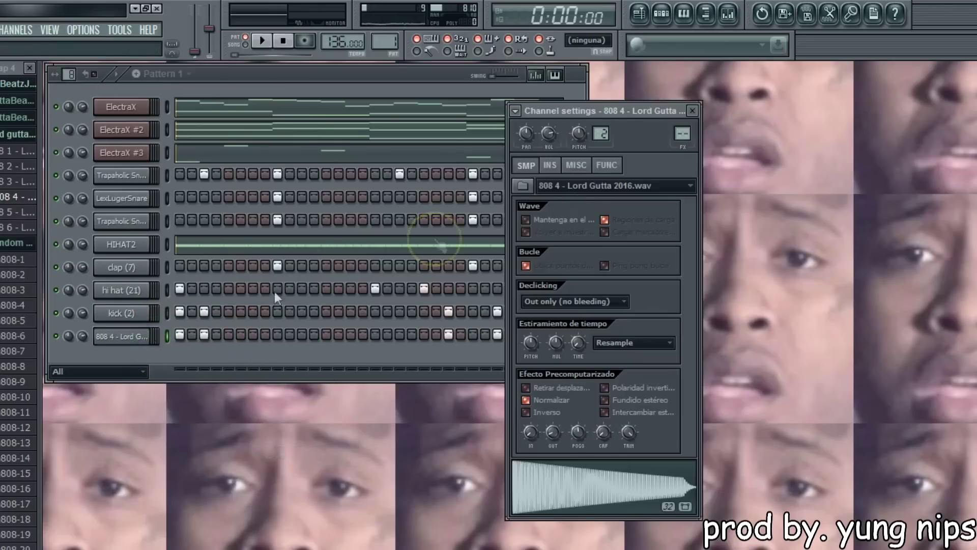
# Send the 808 4 channel's steps to the piano roll.
pyautogui.click(567, 160)
pyautogui.click(170, 336)
pyautogui.rightClick(167, 333)
pyautogui.click(168, 334)
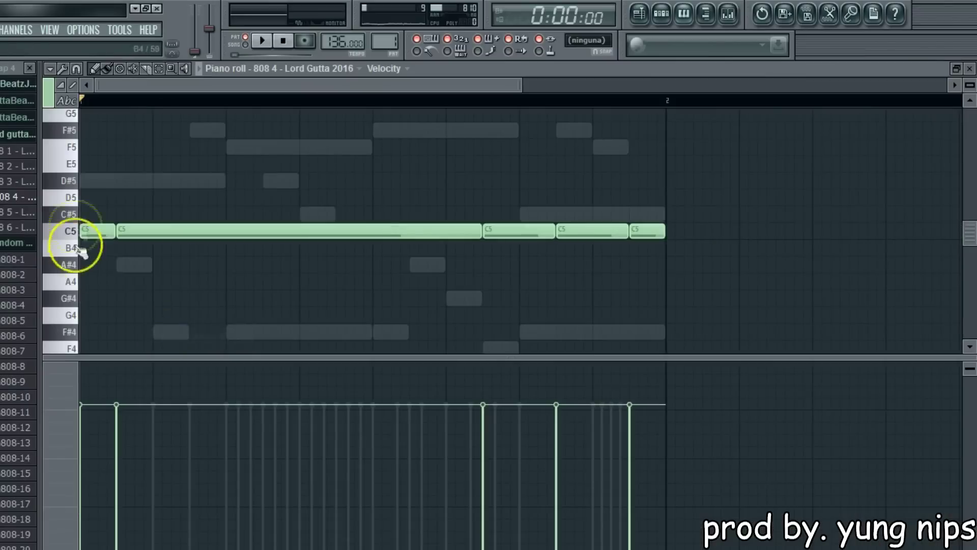
# Select all the 808 notes and move them up to D#5.
pyautogui.click(158, 67)
pyautogui.moveTo(69, 161); pyautogui.dragTo(84, 365)
pyautogui.click(106, 68)
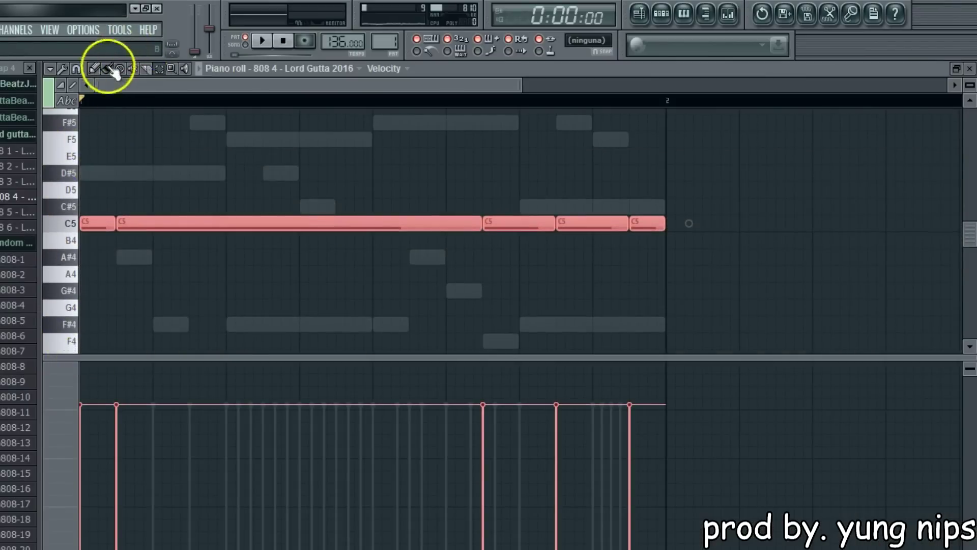
pyautogui.moveTo(119, 229); pyautogui.dragTo(114, 169)
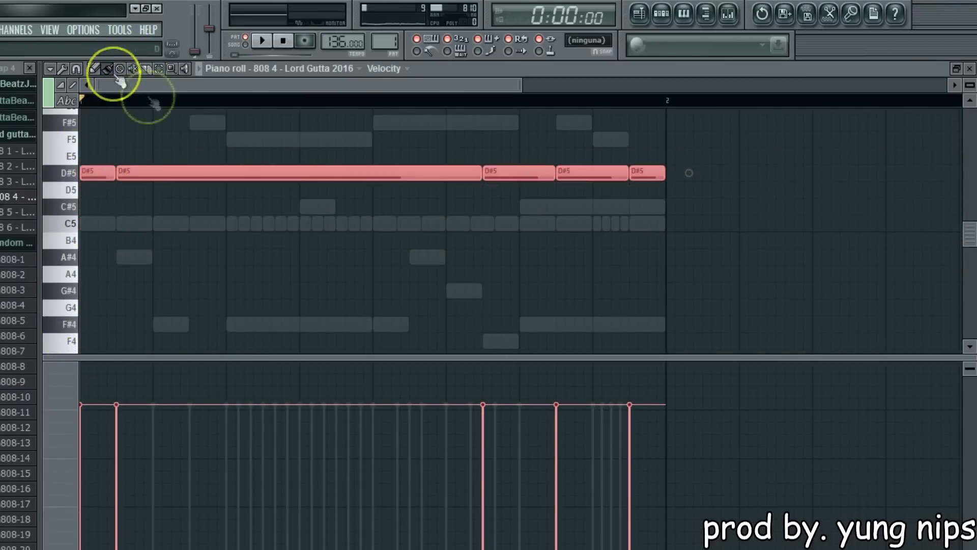
# Move all the 808 notes down to D#4 and close the piano roll.
pyautogui.scroll(-2, 303, 157)
pyautogui.rightClick(302, 163)
pyautogui.scroll(2, 303, 163)
pyautogui.scroll(-3, 440, 177)
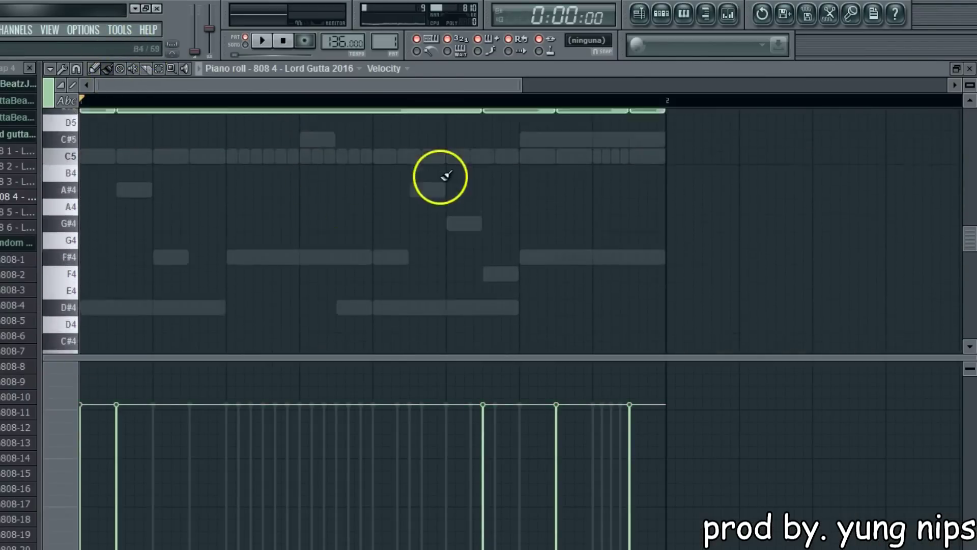
pyautogui.scroll(3, 440, 177)
pyautogui.click(158, 68)
pyautogui.moveTo(67, 156); pyautogui.dragTo(62, 205)
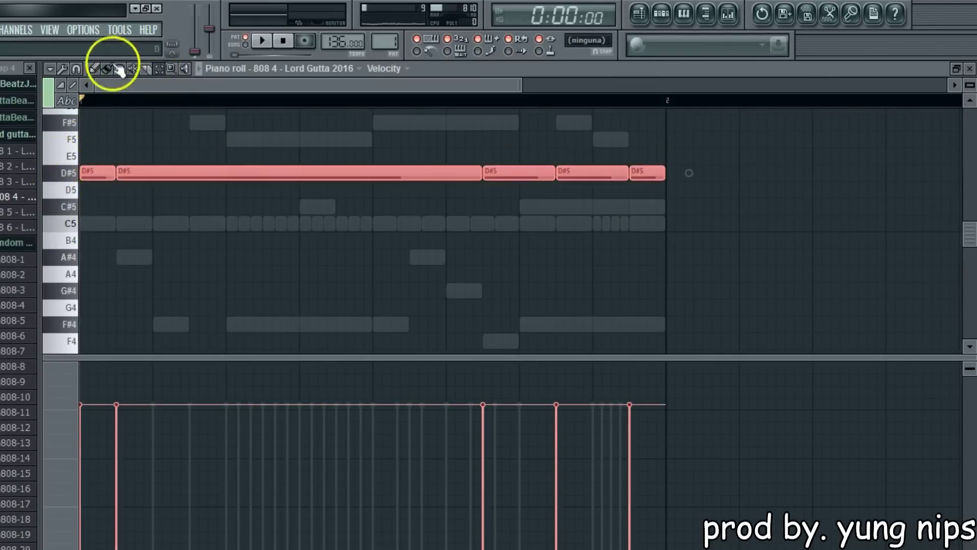
pyautogui.moveTo(112, 176); pyautogui.dragTo(79, 241)
pyautogui.click(971, 68)
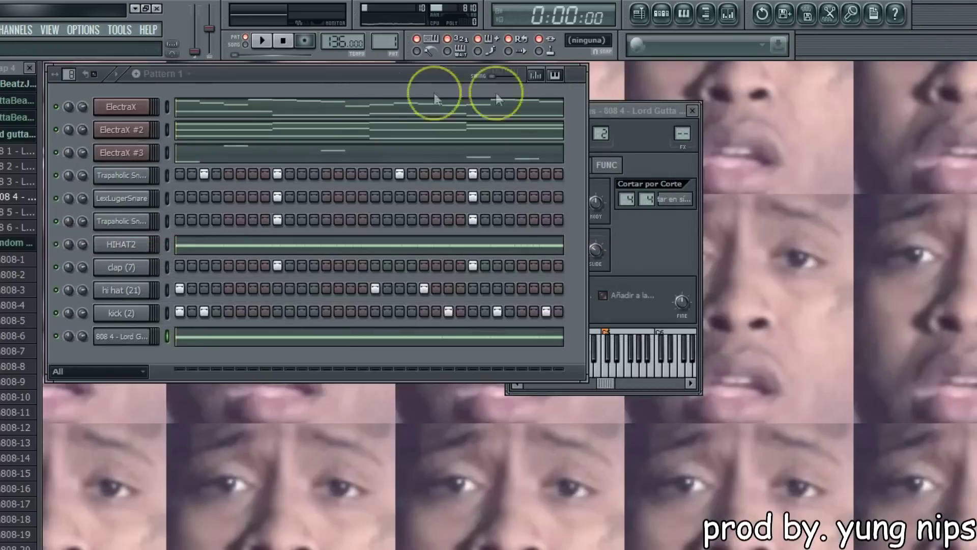
# Reopen the 808 piano roll, lower the velocity of the last D#4 note, and close the piano roll.
pyautogui.click(312, 339)
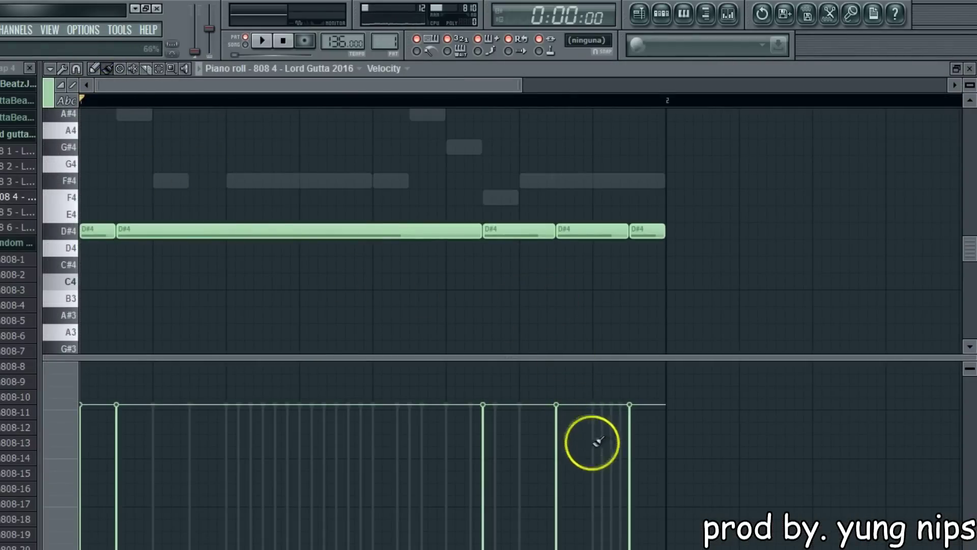
pyautogui.moveTo(651, 459); pyautogui.dragTo(650, 547)
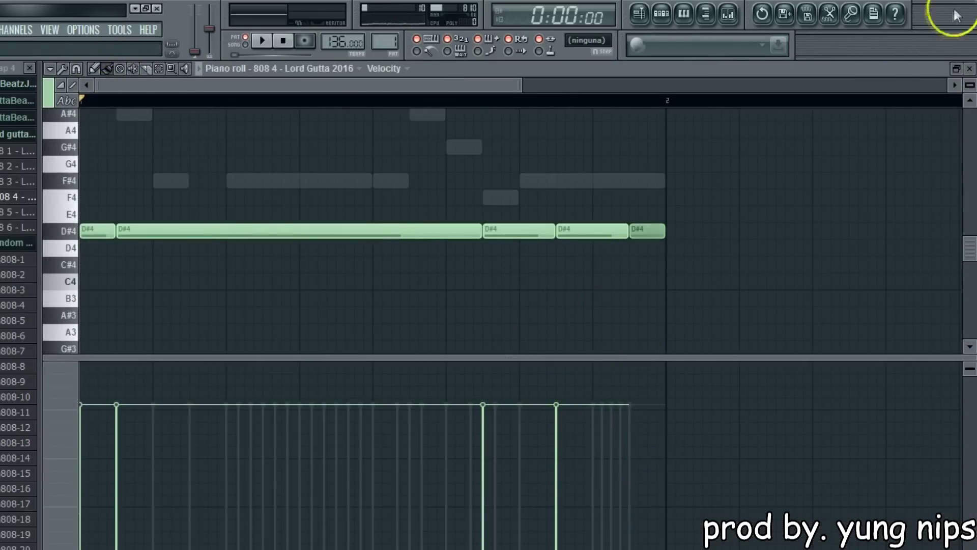
pyautogui.click(970, 69)
# Look through the drumkit folders in the sample browser for another sound.
pyautogui.hotkey('ctrl', 'Up')
pyautogui.scroll(2, 18, 305)
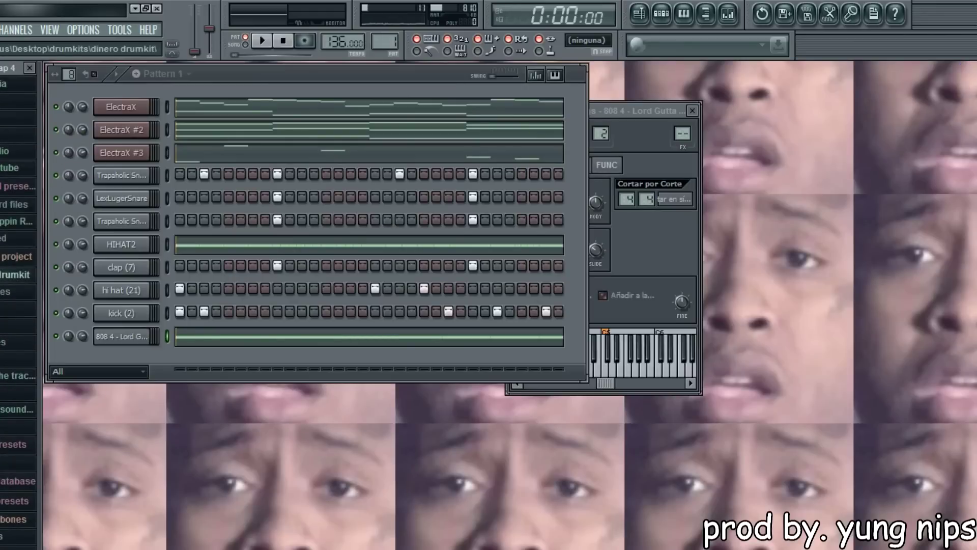
pyautogui.click(16, 275)
pyautogui.scroll(1, 18, 275)
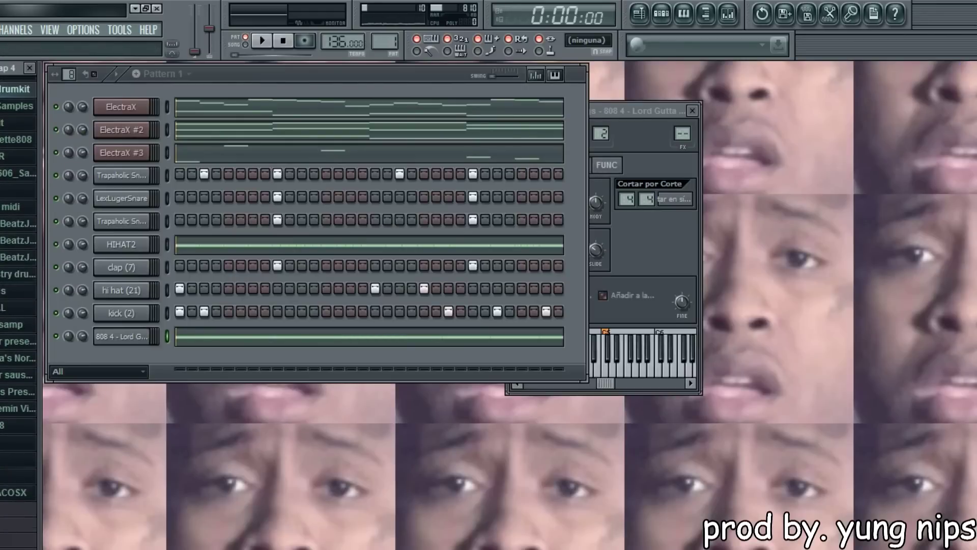
pyautogui.scroll(3, 18, 305)
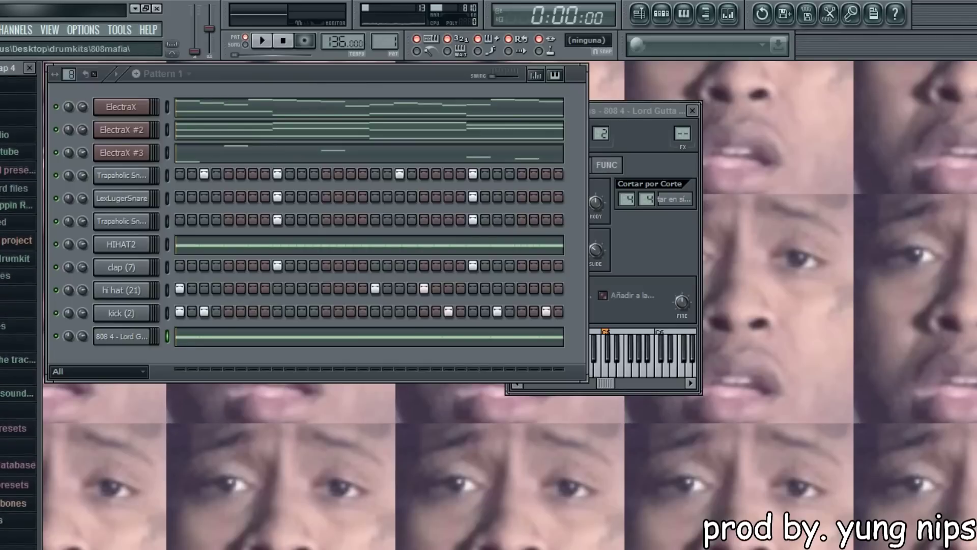
pyautogui.scroll(-4, 18, 305)
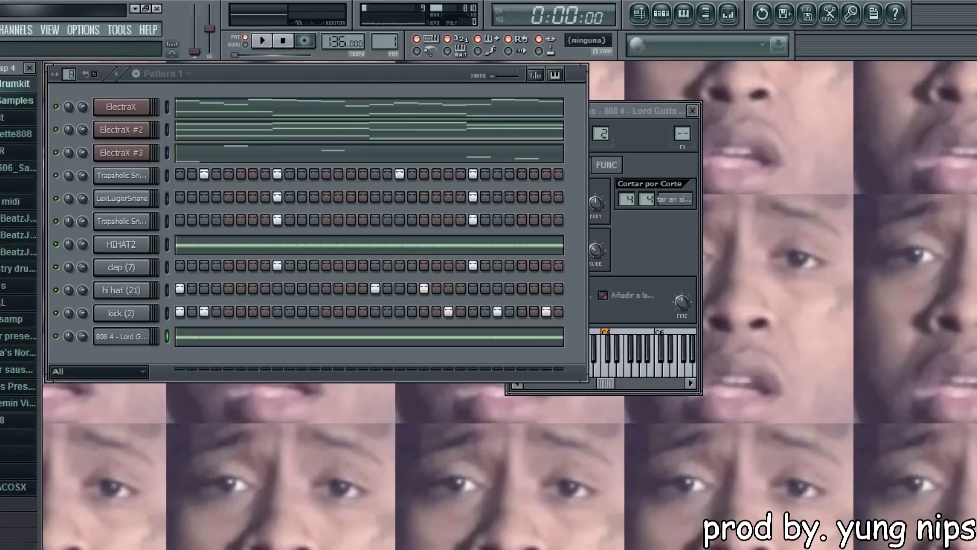
pyautogui.scroll(-4, 19, 275)
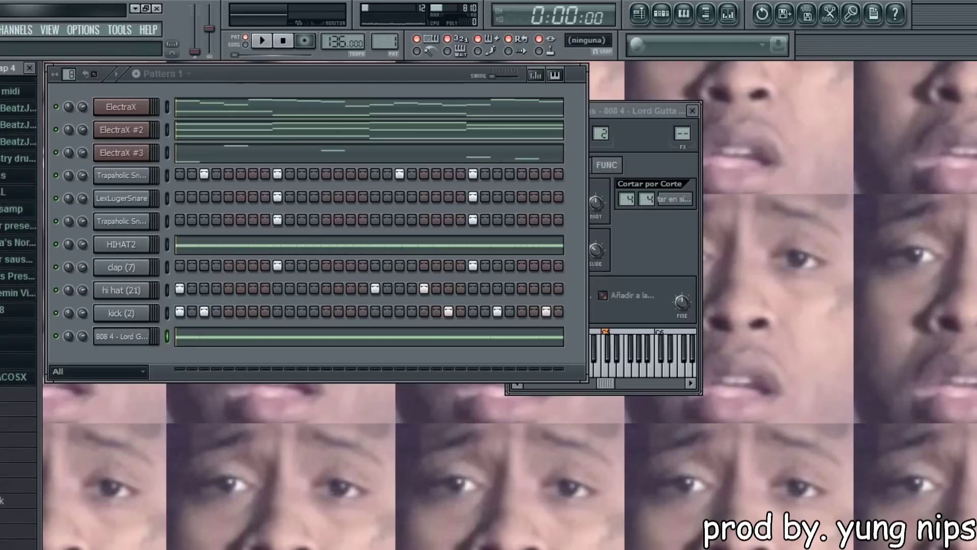
pyautogui.scroll(-2, 18, 274)
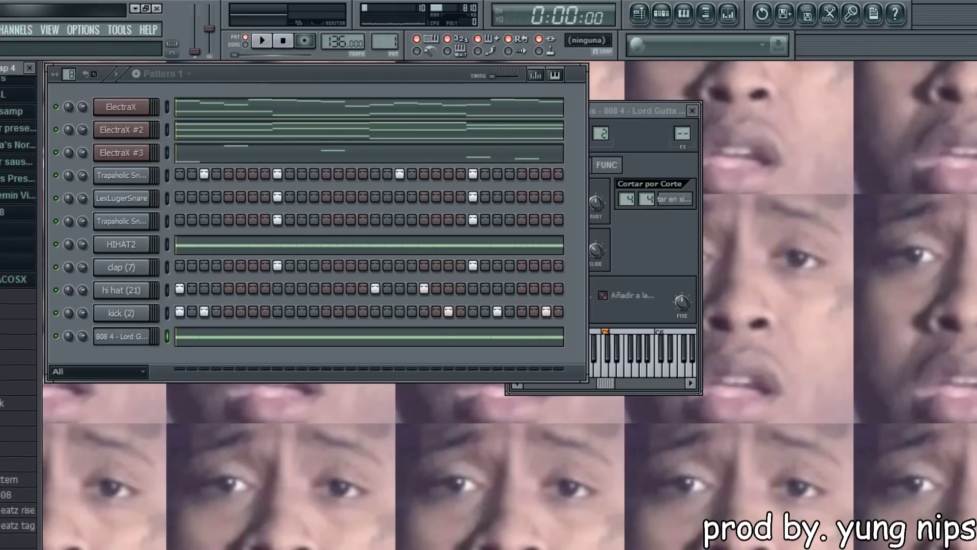
pyautogui.scroll(-6, 19, 275)
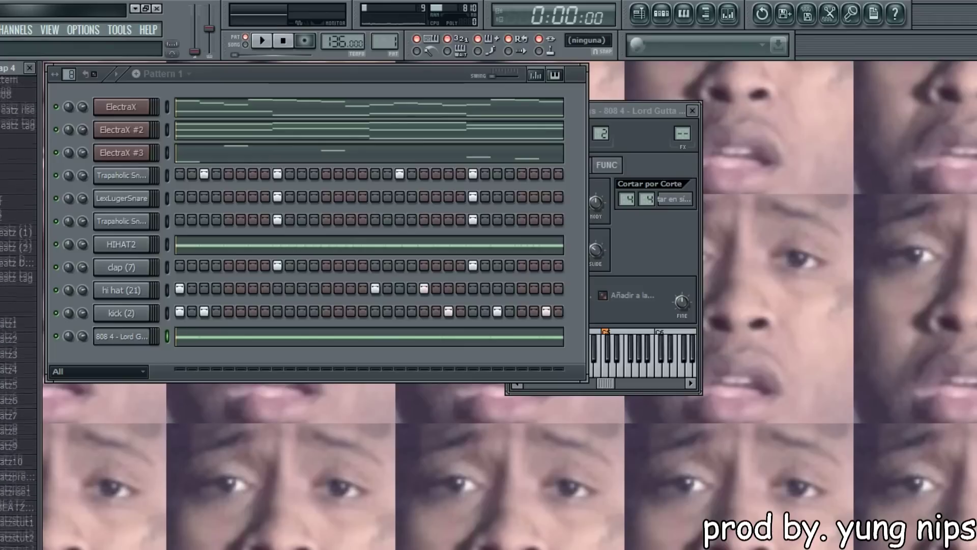
pyautogui.hotkey('ctrl', 'Up')
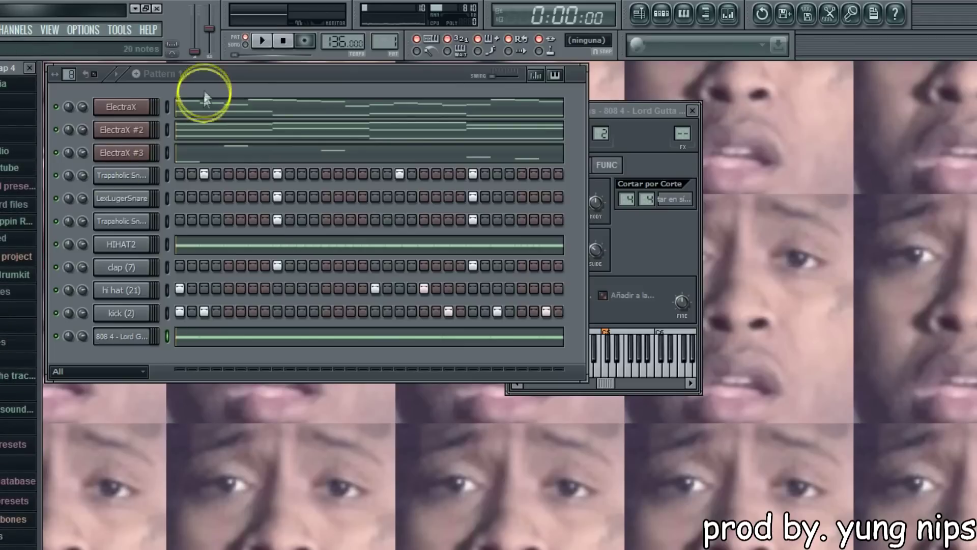
# Solo the 808 4 channel and check its notes in the piano roll.
pyautogui.rightClick(50, 340)
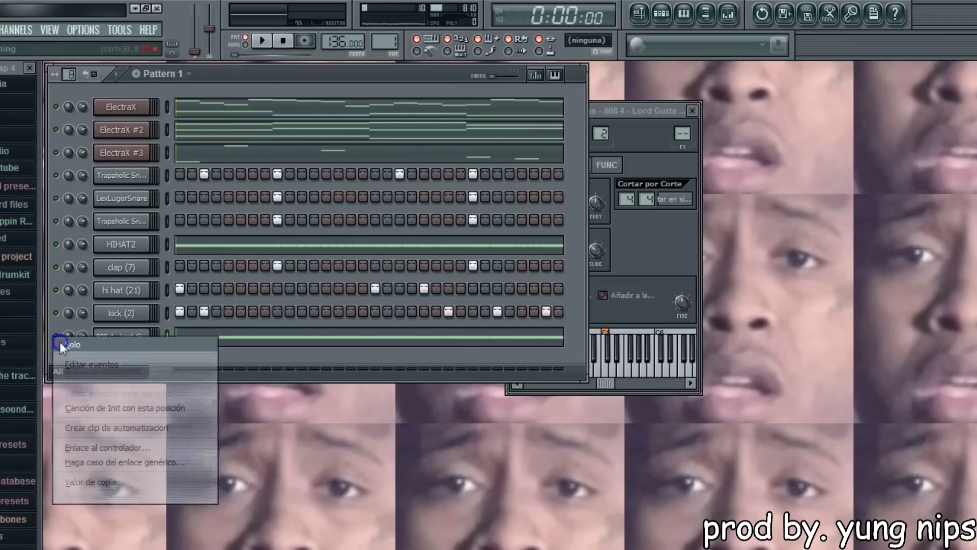
pyautogui.click(214, 346)
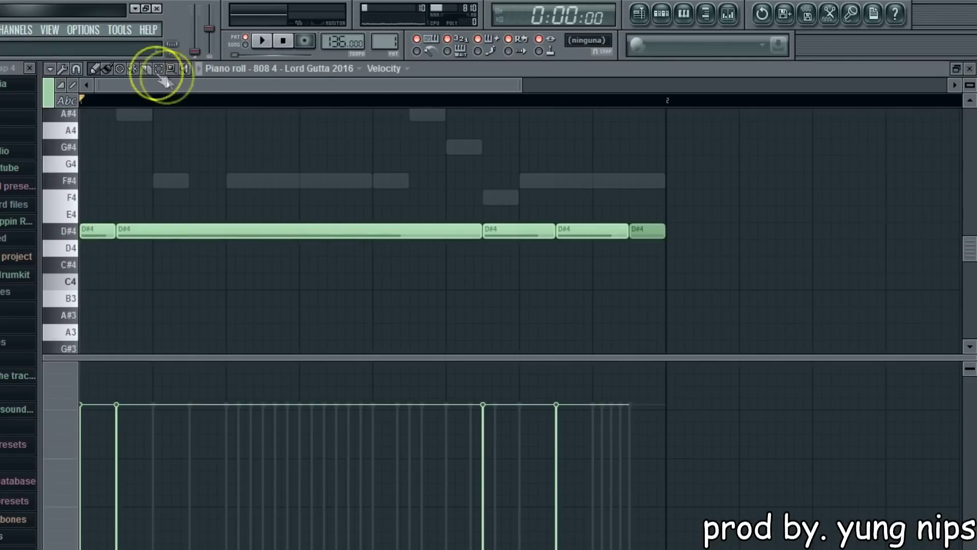
pyautogui.click(969, 69)
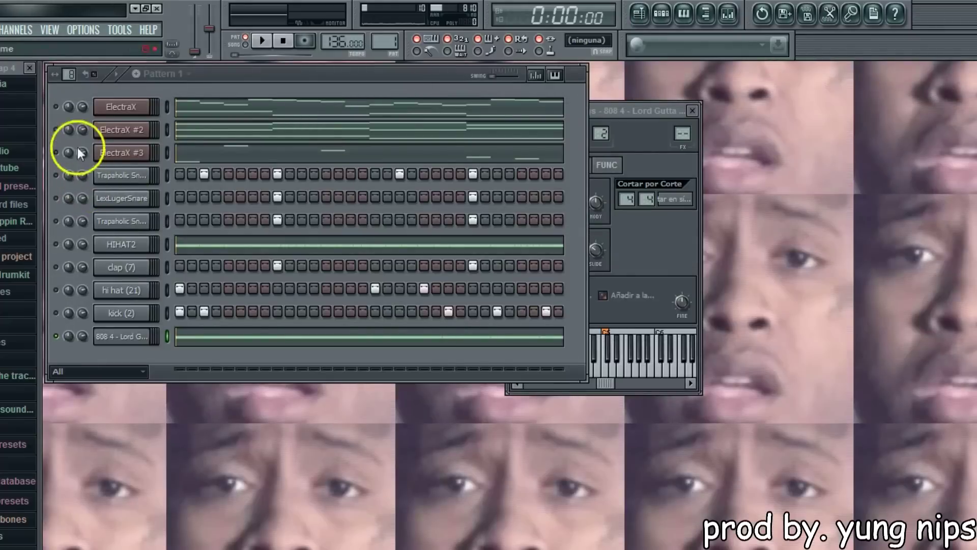
# Cancel the channel solo so that all channels play again.
pyautogui.rightClick(55, 108)
pyautogui.click(63, 118)
pyautogui.rightClick(56, 109)
pyautogui.click(64, 119)
pyautogui.click(253, 70)
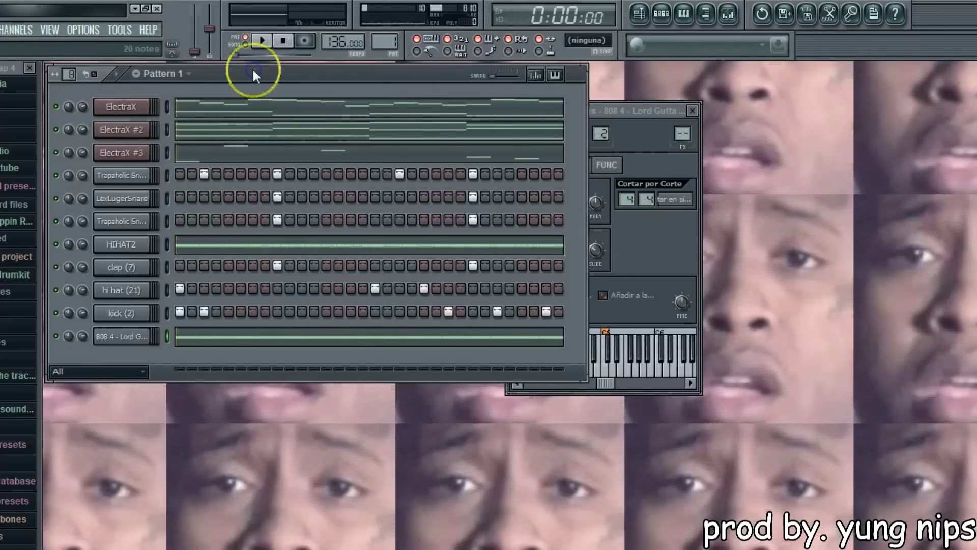
pyautogui.click(137, 154)
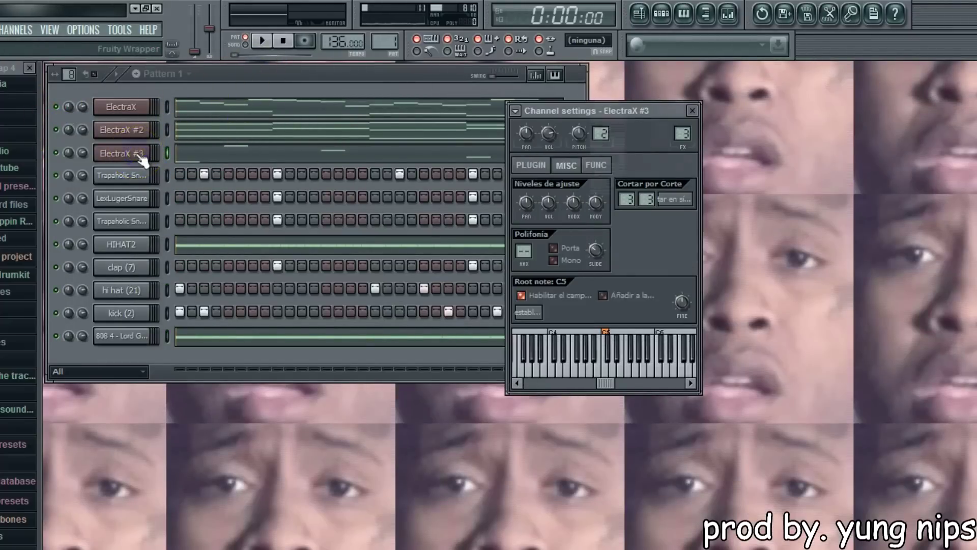
pyautogui.click(137, 153)
# Load the cymbal (4) sample from the drumkit as a new channel and place a hit on its first step.
pyautogui.click(18, 125)
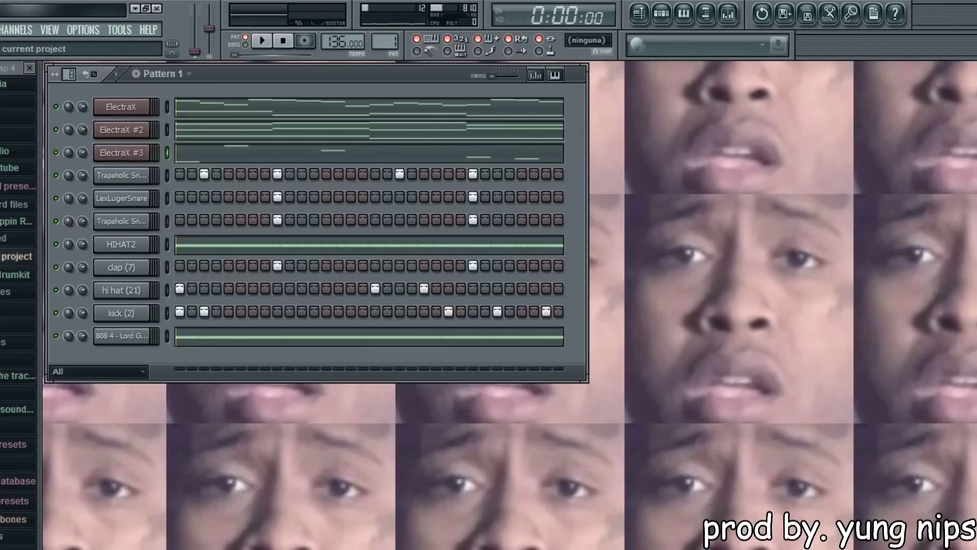
pyautogui.click(15, 275)
pyautogui.click(16, 100)
pyautogui.scroll(-5, 15, 153)
pyautogui.scroll(-4, 18, 305)
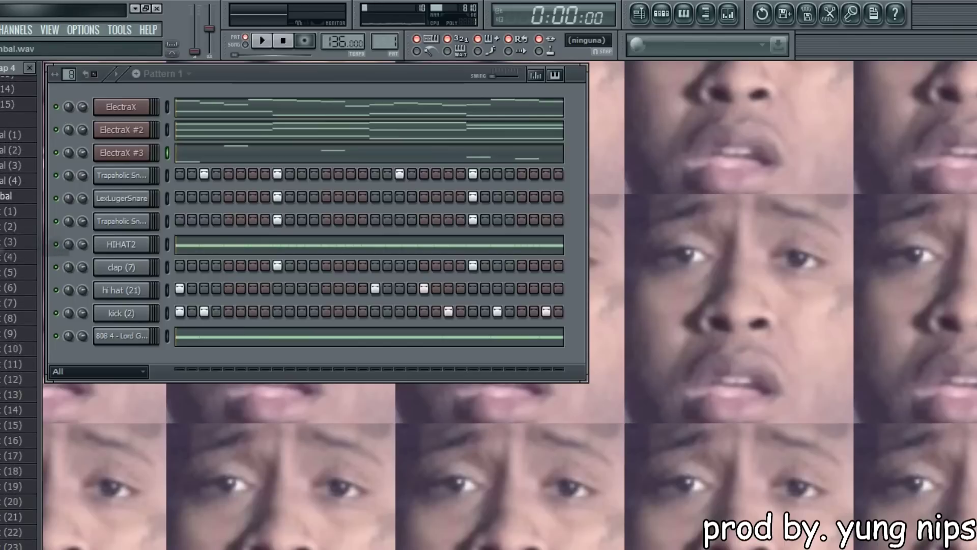
pyautogui.moveTo(12, 181); pyautogui.dragTo(133, 366)
pyautogui.click(180, 358)
# Set the root note of the cymbal (4) channel to G5.
pyautogui.click(131, 358)
pyautogui.click(131, 358)
pyautogui.click(151, 359)
pyautogui.rightClick(634, 368)
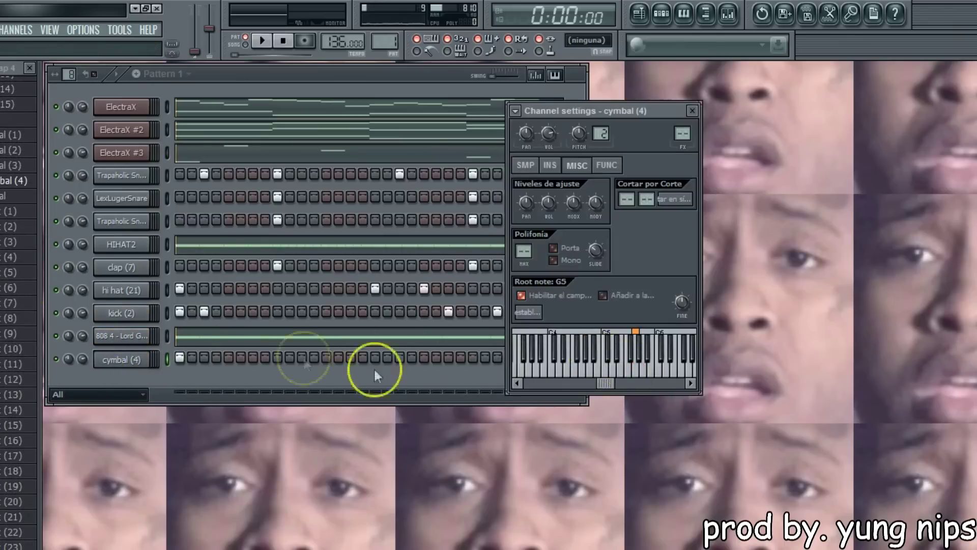
pyautogui.click(222, 99)
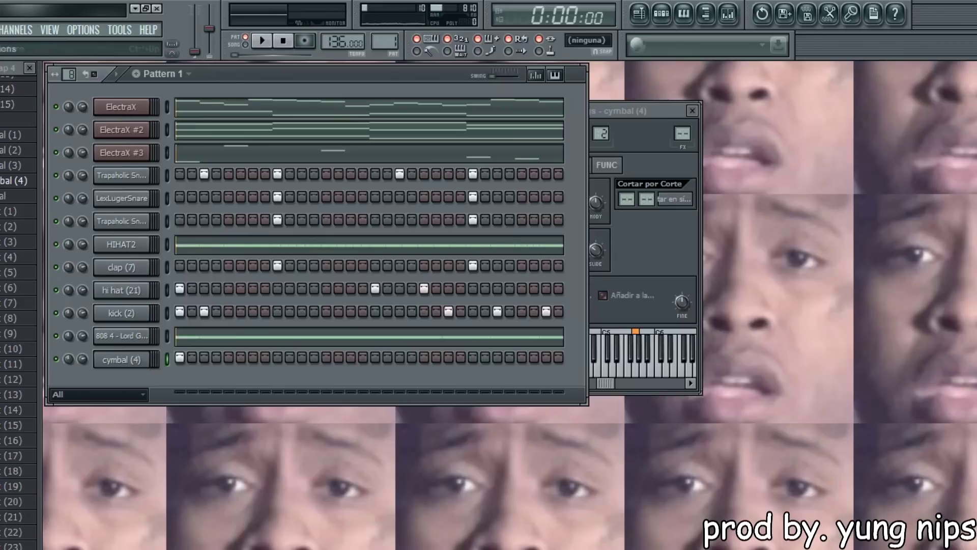
pyautogui.click(22, 87)
# Try to rename the ElectraX #3 channel to "MOMENT OF TRUTH!!!!!".
pyautogui.rightClick(122, 152)
pyautogui.click(173, 173)
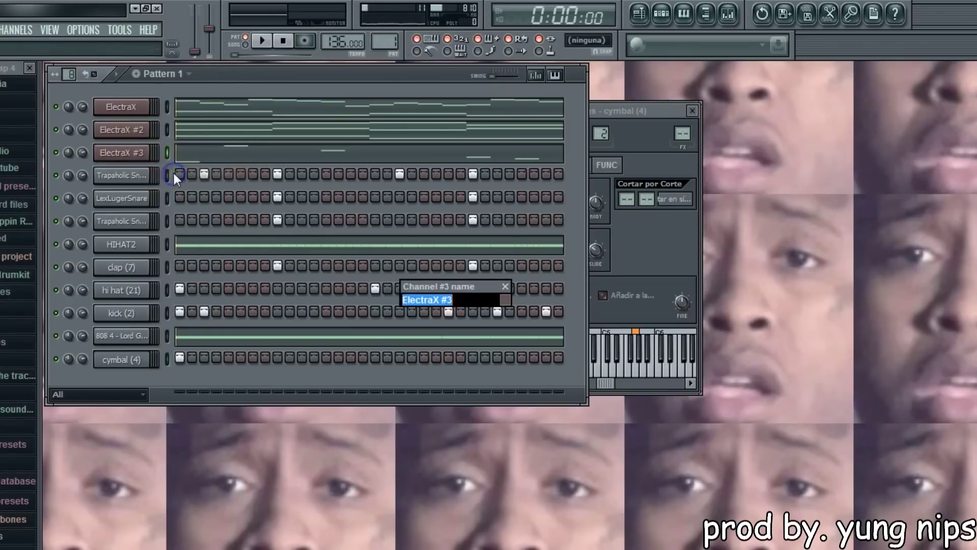
pyautogui.write('MOM')
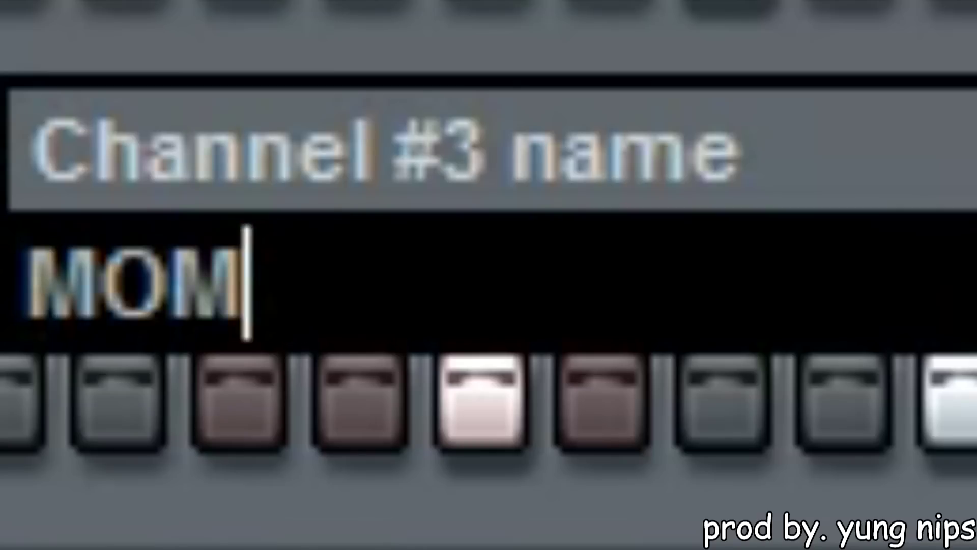
pyautogui.write('EB')
pyautogui.press('BackSpace')
pyautogui.write('NT OF TRUTH')
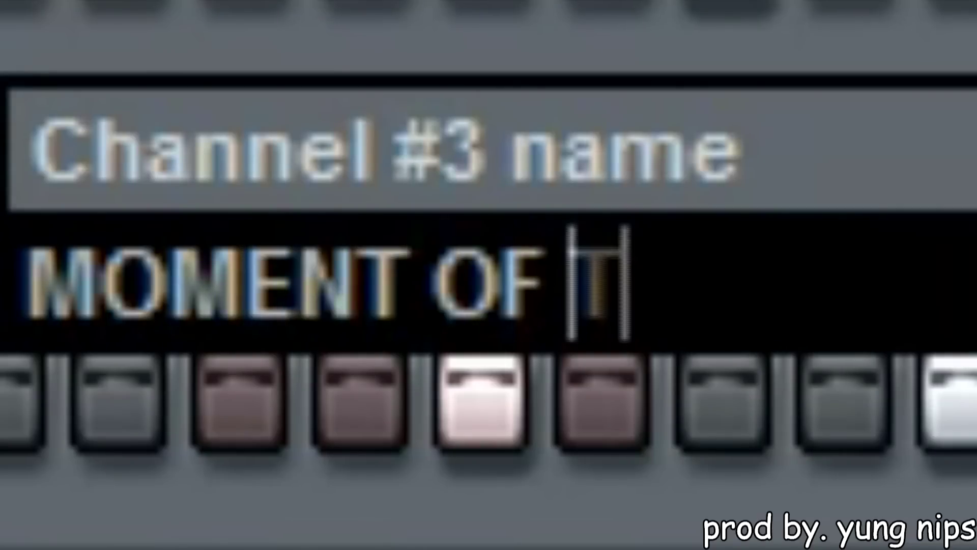
pyautogui.write('!!!!!')
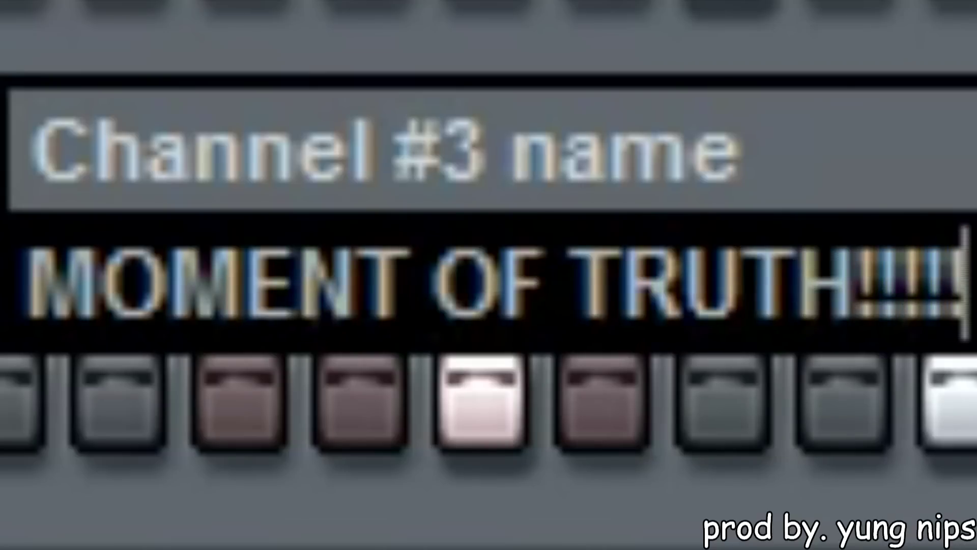
pyautogui.press('Return')
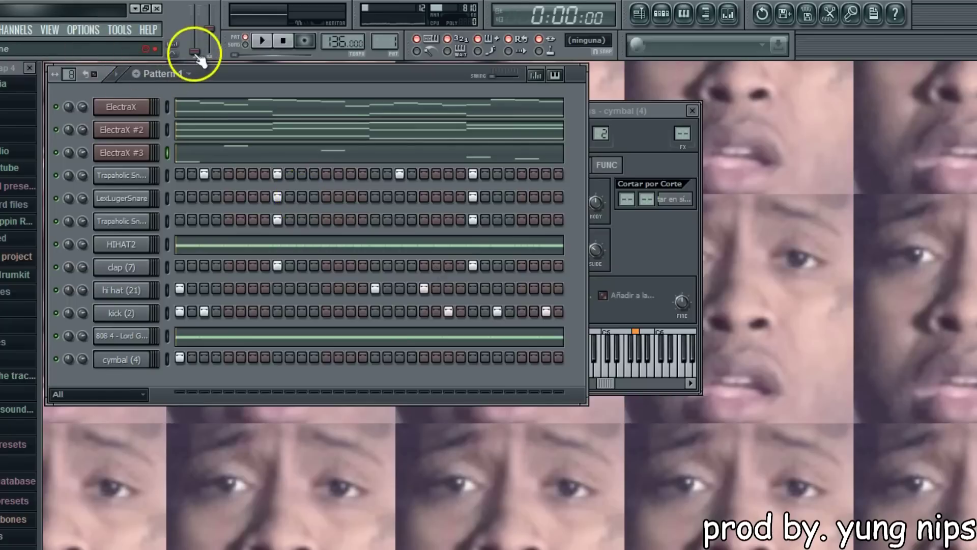
# Reset the main volume to its default level.
pyautogui.rightClick(195, 54)
pyautogui.click(199, 61)
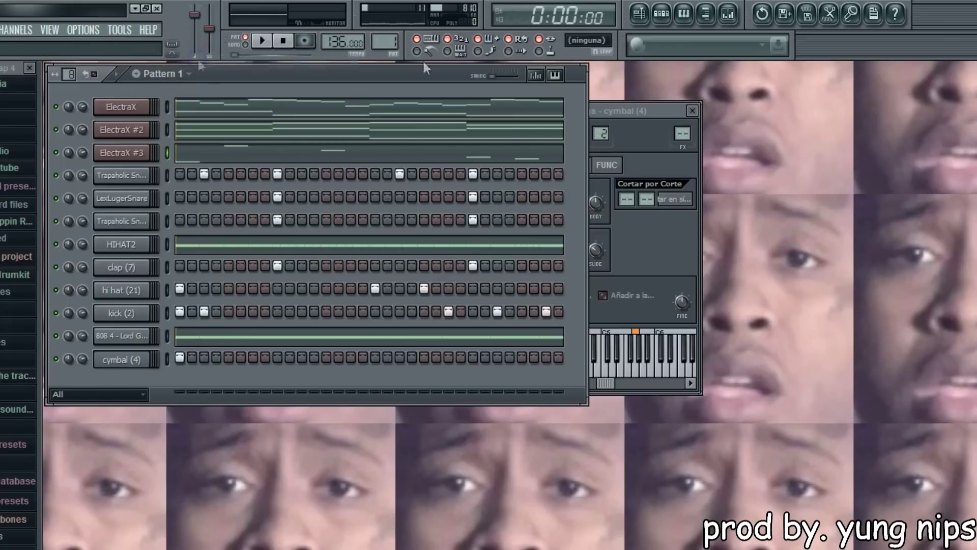
# Load Edison into the second effect slot of the Master mixer track and set its maximum recording length to 99.
pyautogui.click(733, 15)
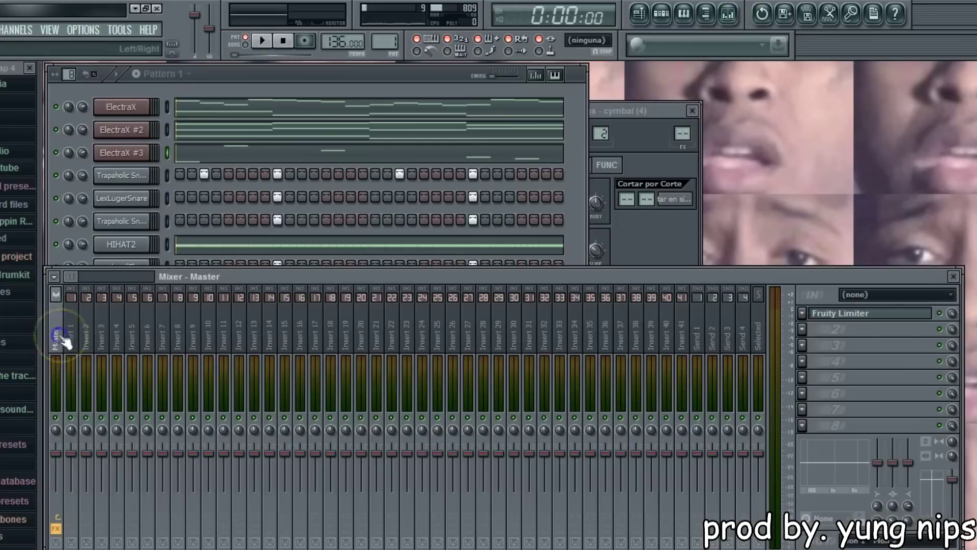
pyautogui.click(812, 329)
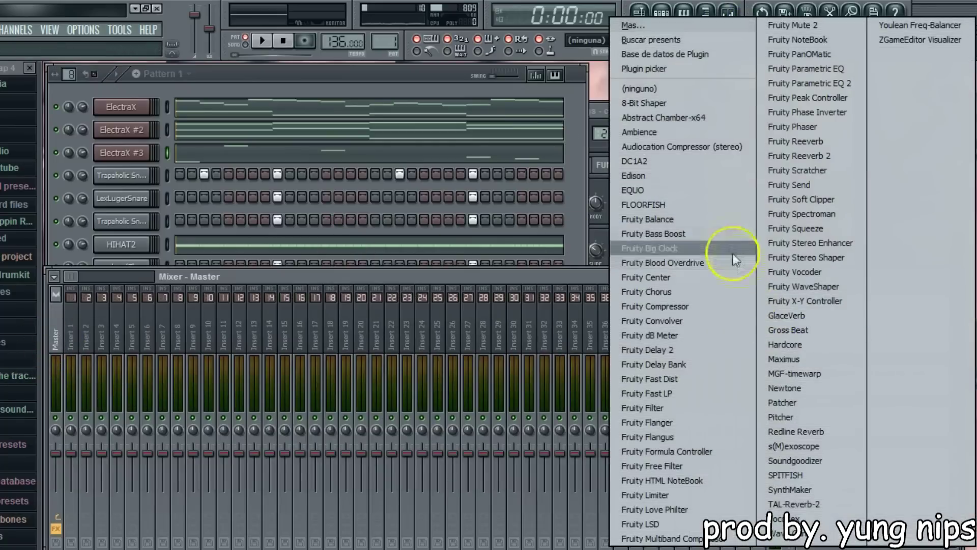
pyautogui.click(697, 178)
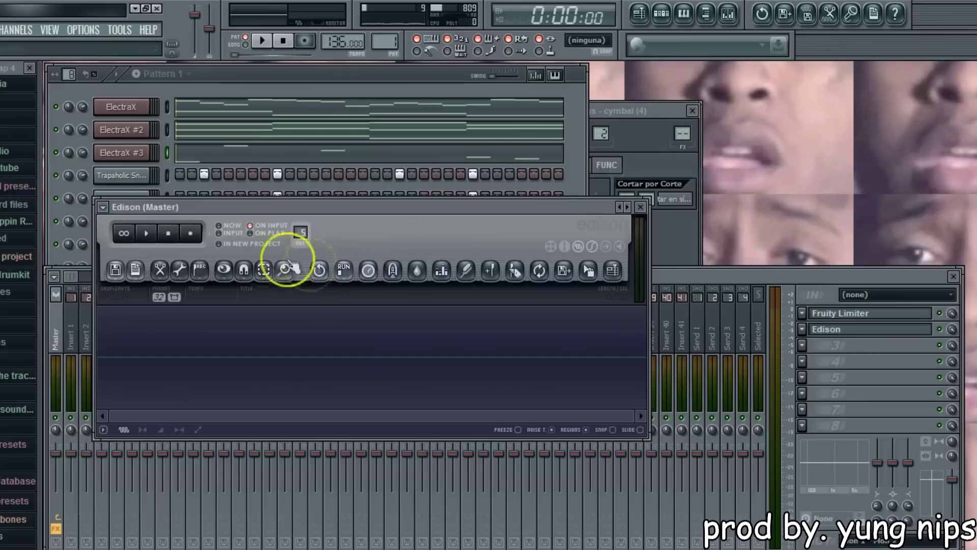
pyautogui.moveTo(296, 233); pyautogui.dragTo(300, 254)
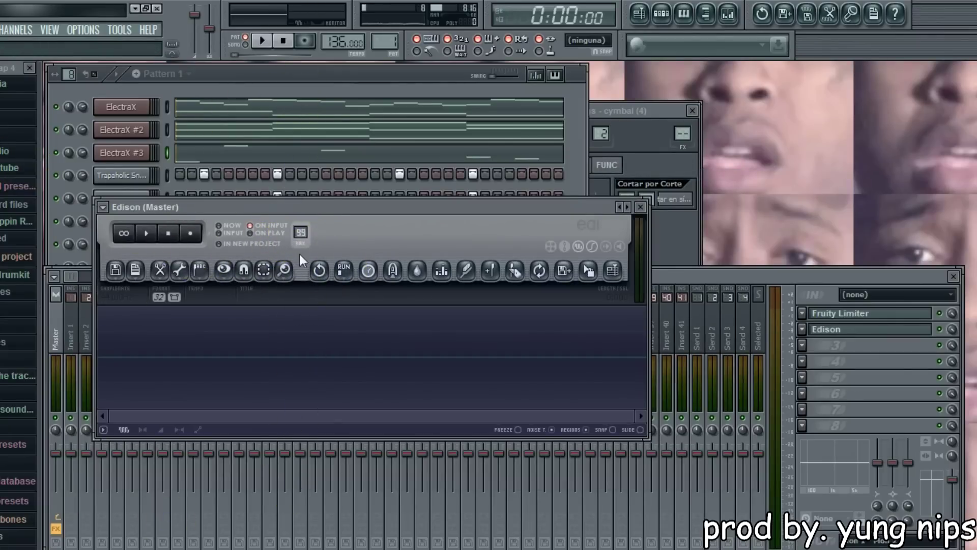
pyautogui.moveTo(296, 206); pyautogui.dragTo(265, 299)
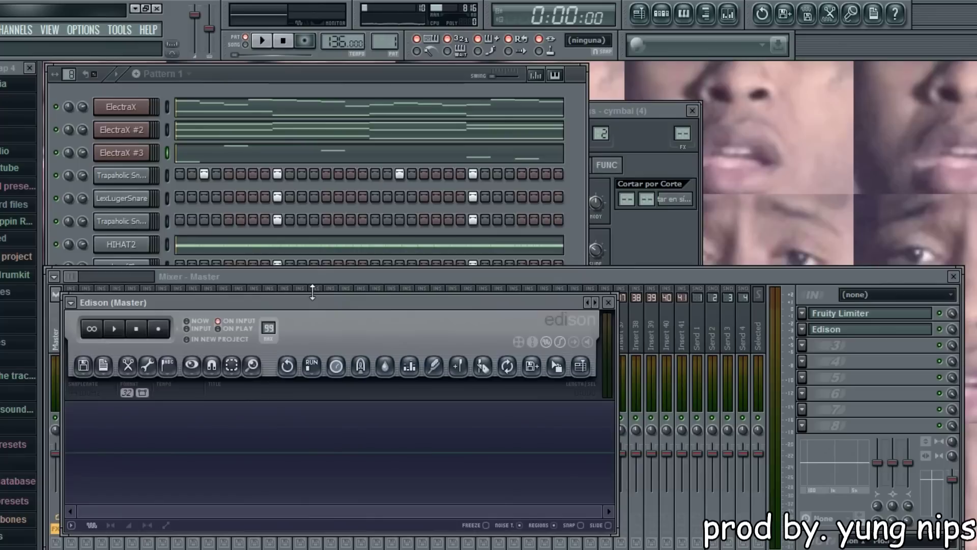
# Try to rename the first ElectraX channel to "PREPARE TO BE DISSAPOINTED".
pyautogui.click(219, 141)
pyautogui.rightClick(148, 104)
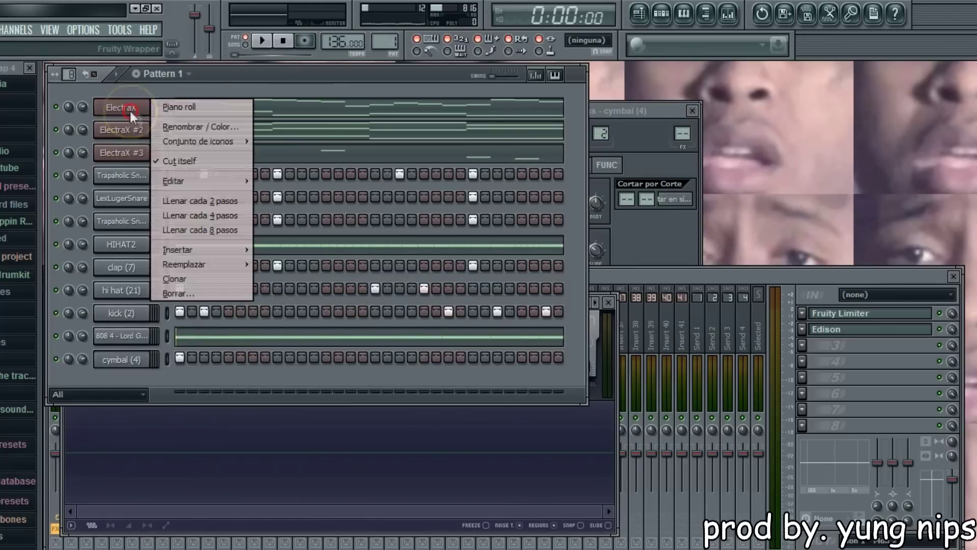
pyautogui.click(176, 128)
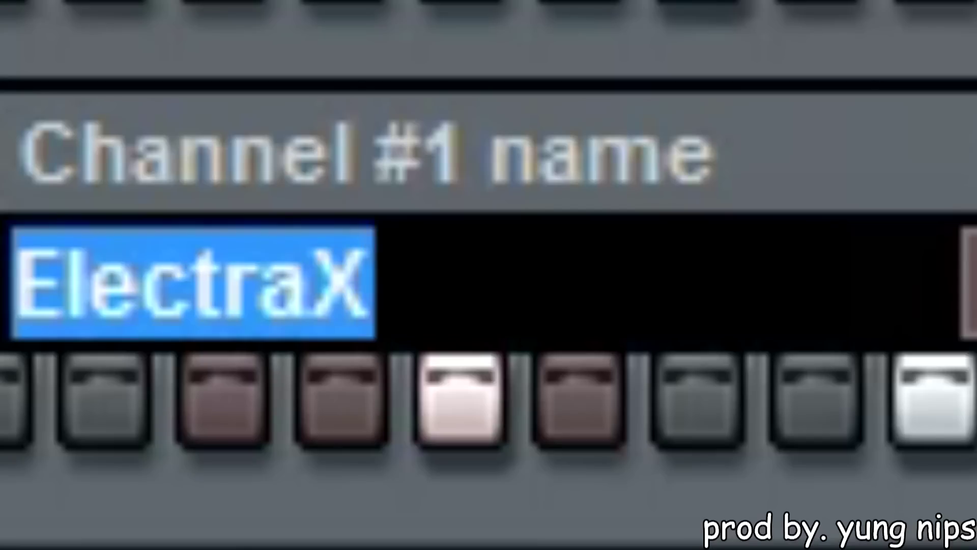
pyautogui.write('PRE')
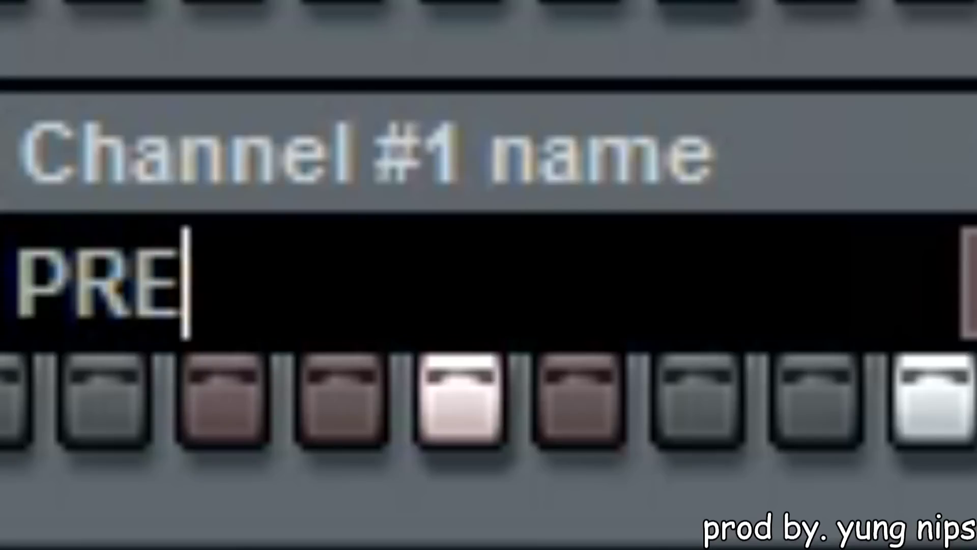
pyautogui.write('PARE TO BE DISSAPO')
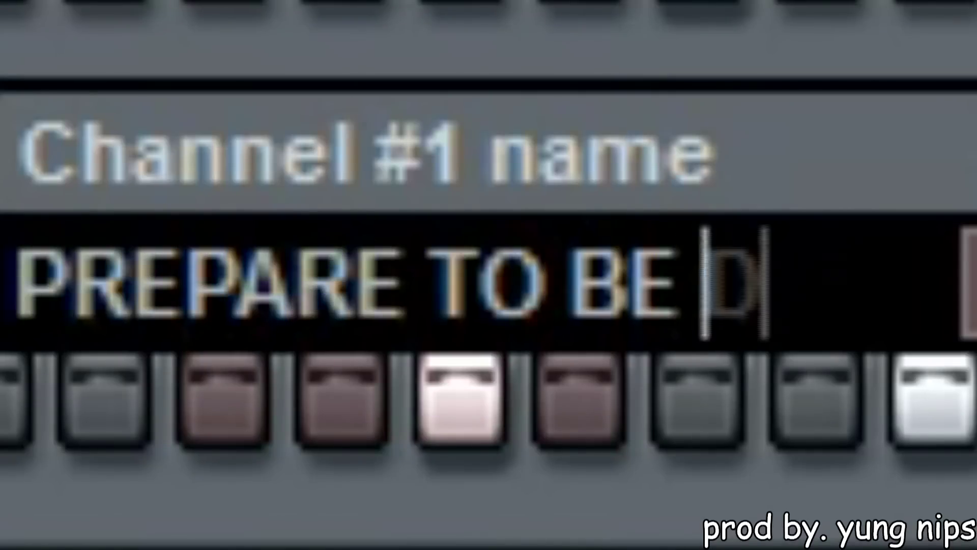
pyautogui.write('INTED')
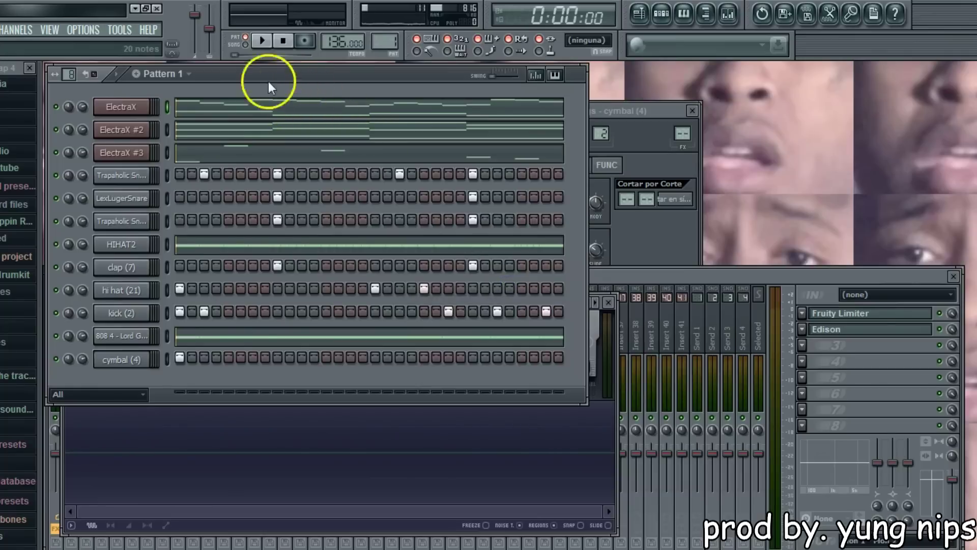
# Start playback of Pattern 1 to record the beat into Edison.
pyautogui.click(271, 42)
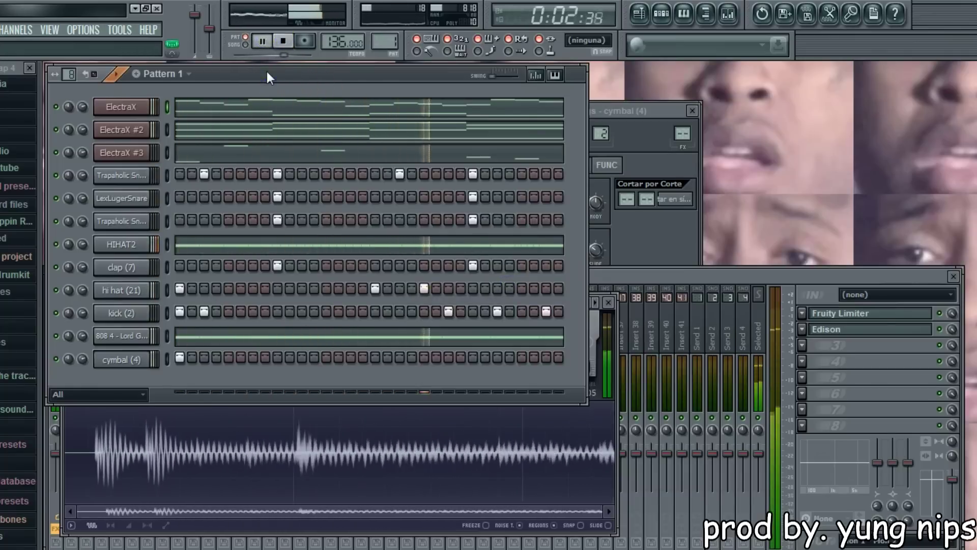
pyautogui.click(267, 71)
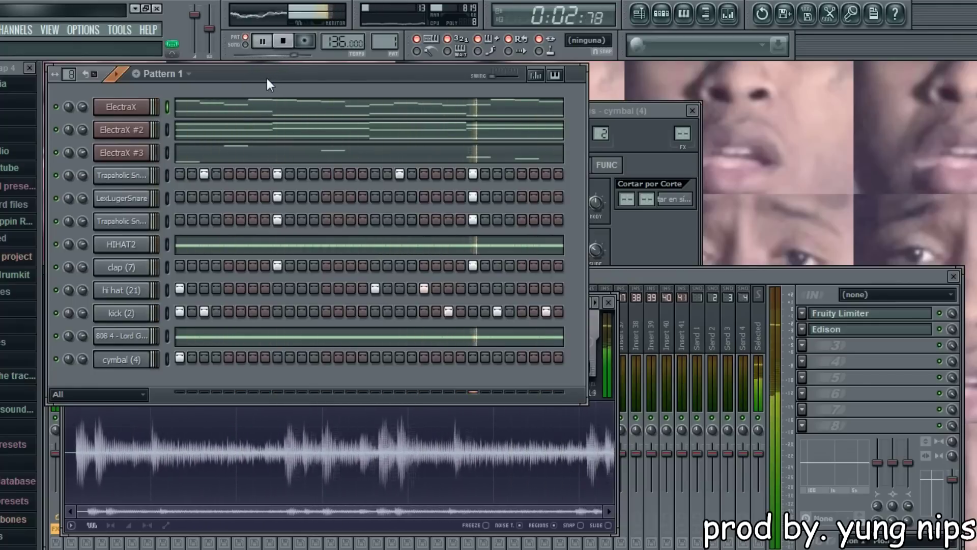
# Check the first two ElectraX channels with their mute switches and lower the volume of ElectraX #2.
pyautogui.click(246, 78)
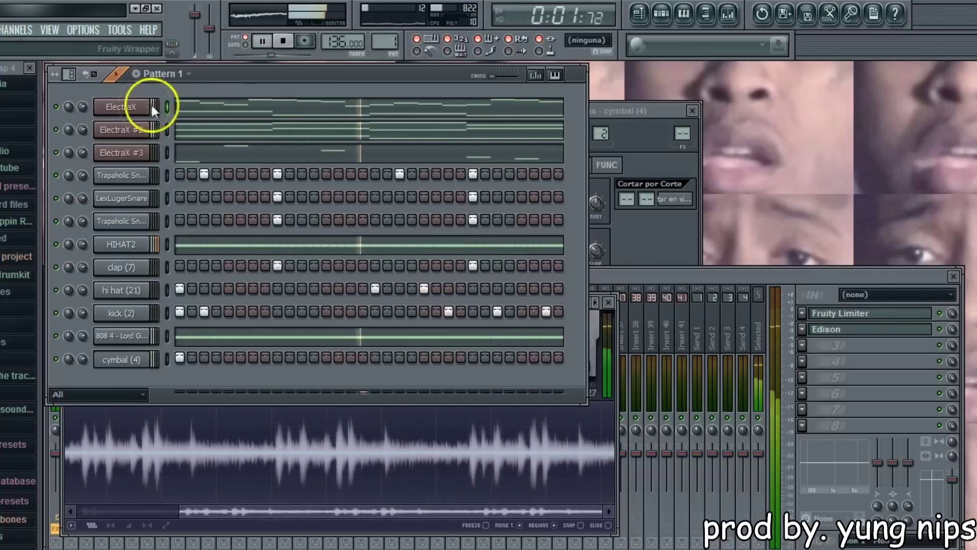
pyautogui.click(58, 128)
pyautogui.click(58, 110)
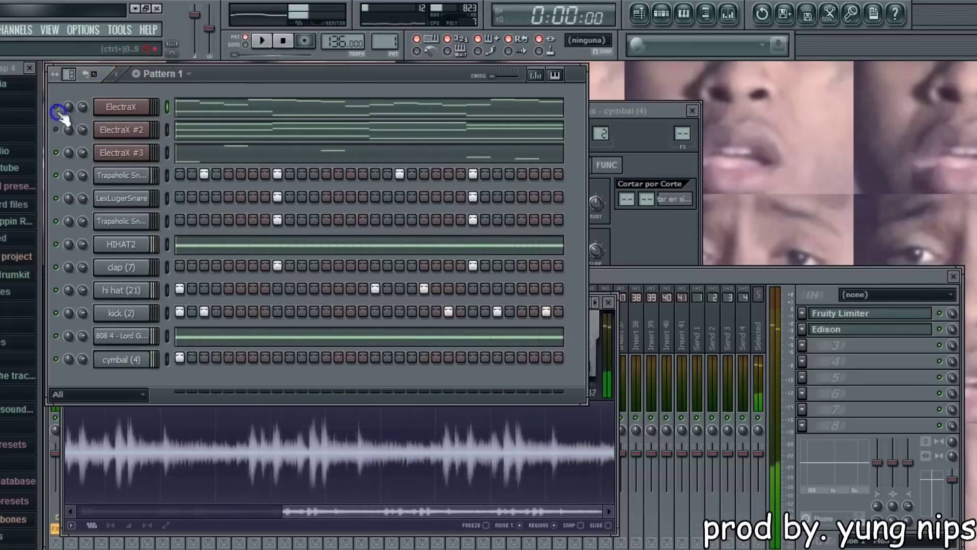
pyautogui.moveTo(82, 131); pyautogui.dragTo(80, 145)
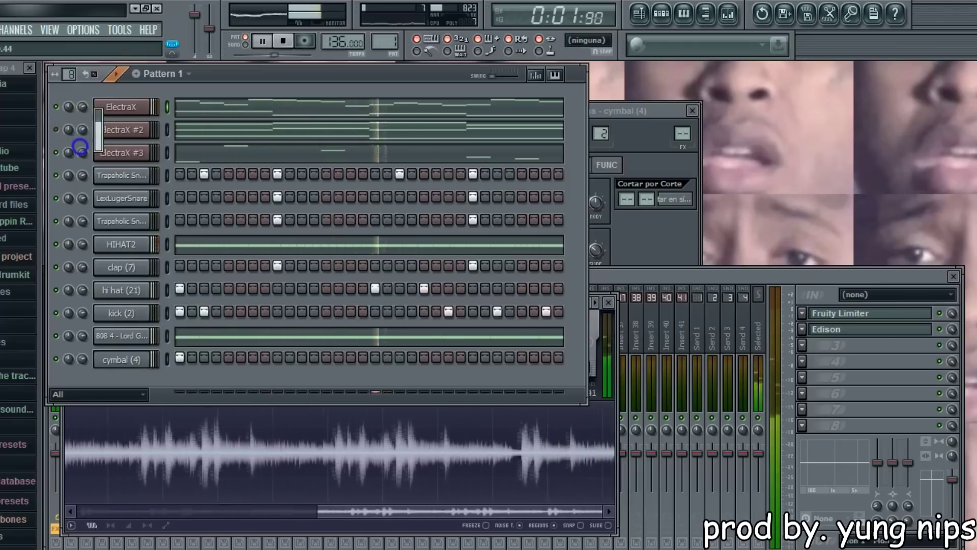
# Try to rename the ElectraX #2 channel to "NOT TOO SHABBY".
pyautogui.rightClick(153, 149)
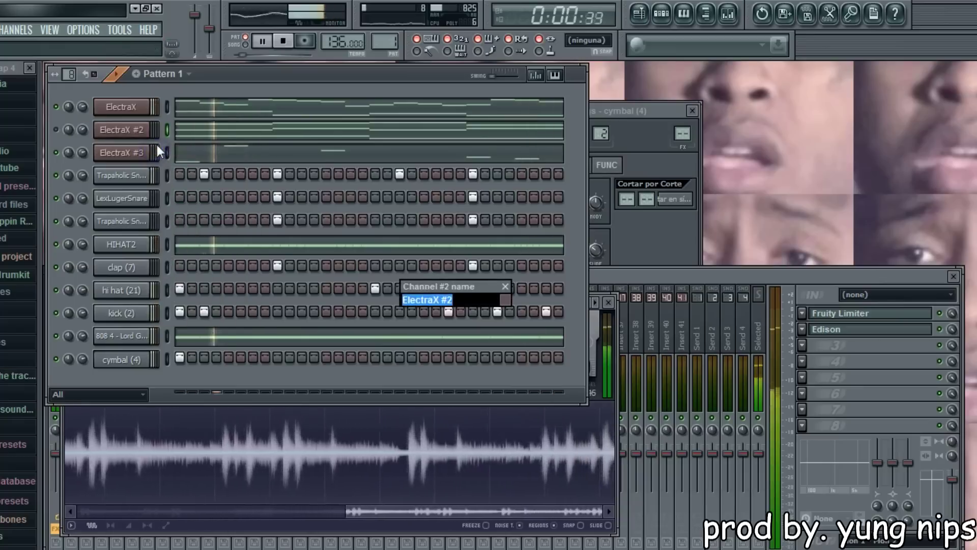
pyautogui.write('NOT TOO SHABBY')
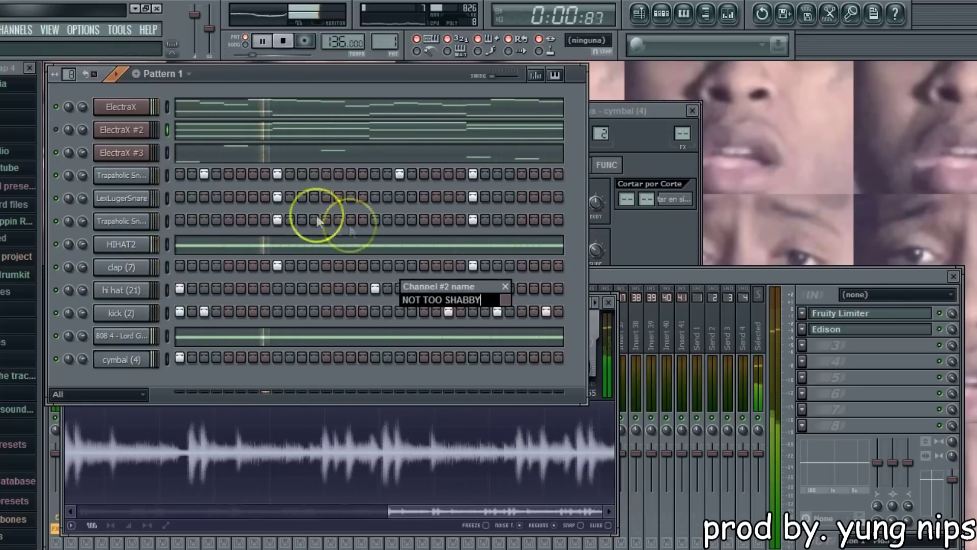
pyautogui.click(505, 286)
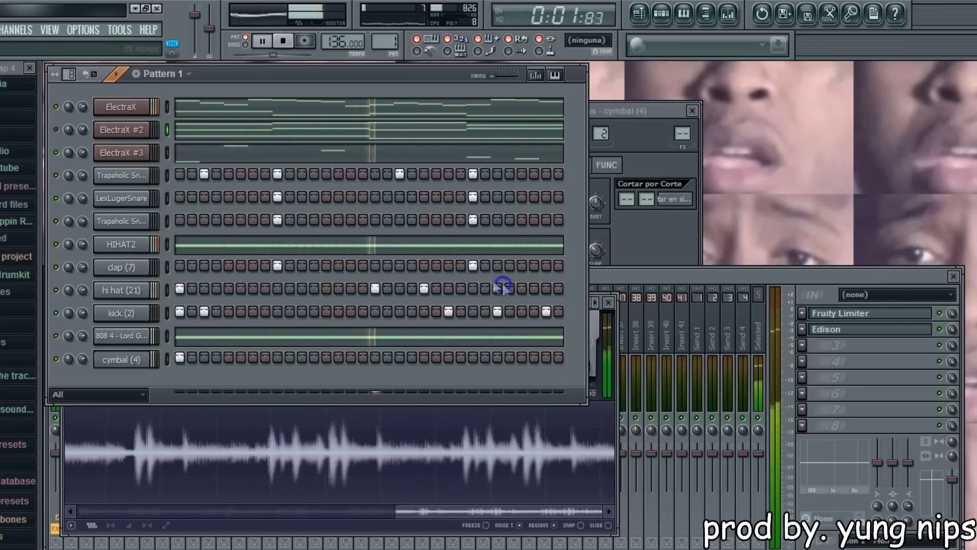
# Try moving all the ElectraX #2 chord notes up one octave in the piano roll and listen to them.
pyautogui.click(94, 75)
pyautogui.click(55, 122)
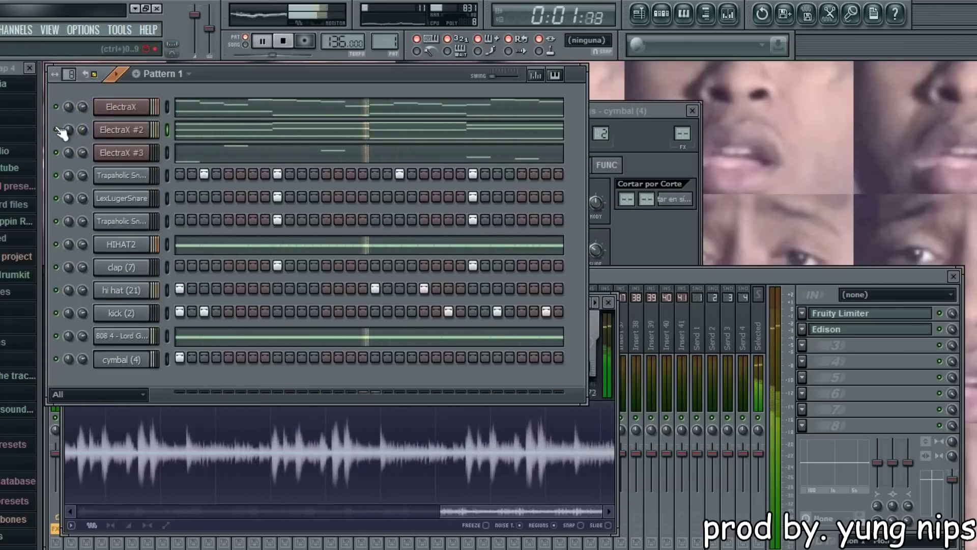
pyautogui.click(197, 134)
pyautogui.click(158, 69)
pyautogui.moveTo(87, 124)
pyautogui.mouseDown()
pyautogui.moveTo(40, 292)
pyautogui.moveTo(39, 342)
pyautogui.mouseUp()
pyautogui.click(106, 69)
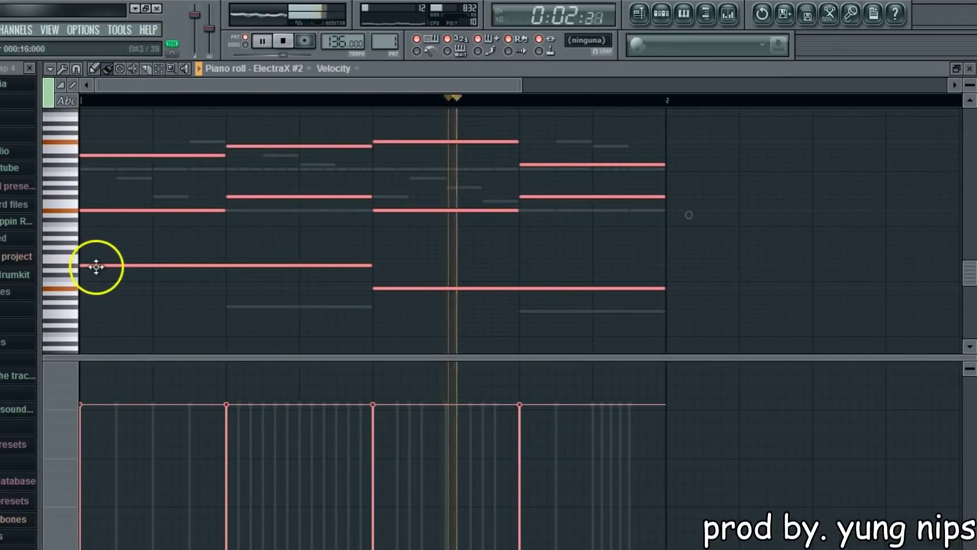
pyautogui.moveTo(95, 267); pyautogui.dragTo(84, 210)
pyautogui.press('space')
pyautogui.press('space')
# Undo the last move of the ElectraX #2 notes and close the piano roll.
pyautogui.click(0, 30)
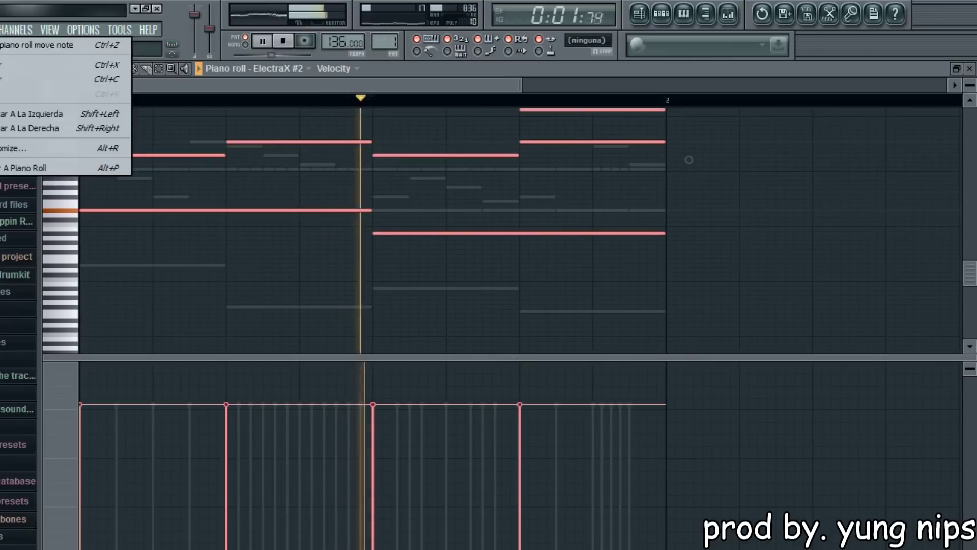
pyautogui.hotkey('ctrl', 'z')
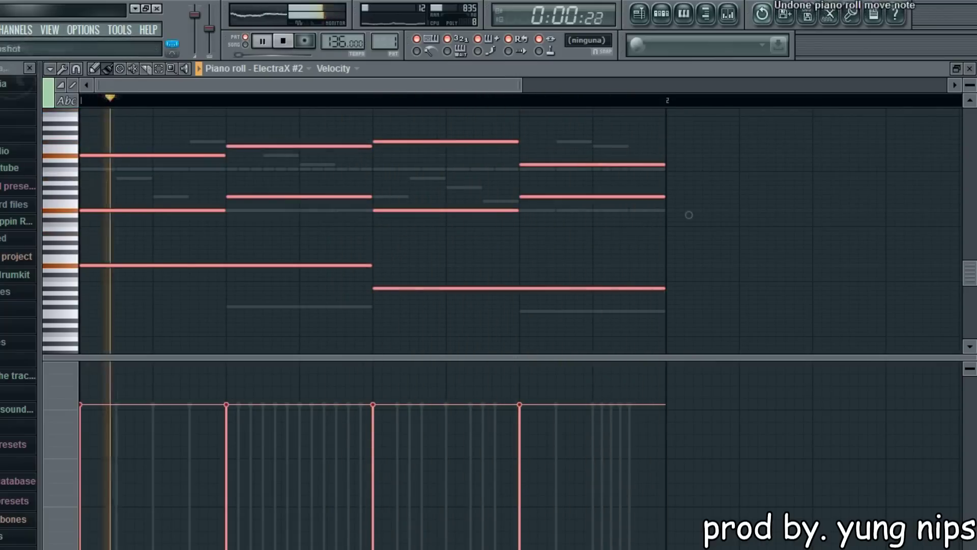
pyautogui.click(968, 68)
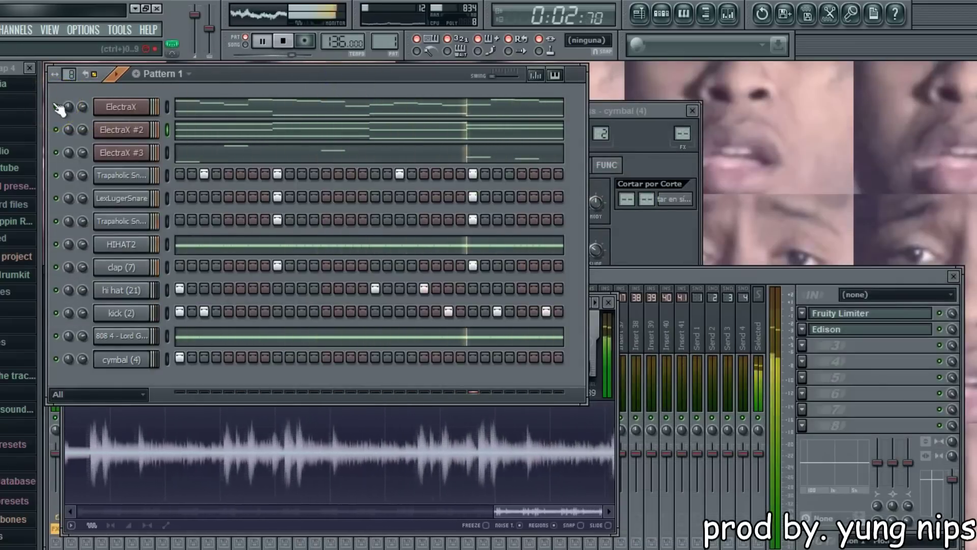
# Try to rename the first ElectraX channel to "IMMA MIX IT SO IT SOUNDS BETTER AND ITS A WRAP".
pyautogui.click(138, 112)
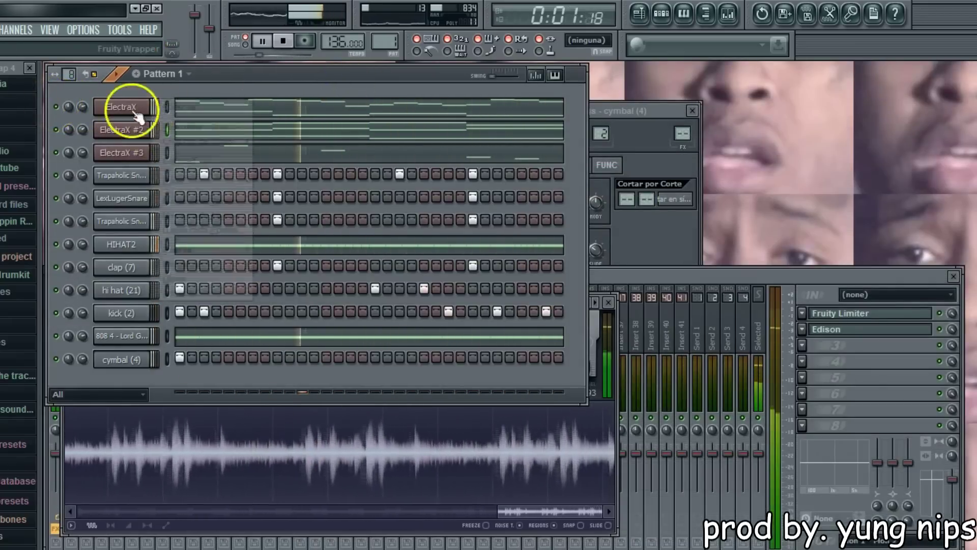
pyautogui.click(148, 121)
pyautogui.write('IMMA MIX IT ')
pyautogui.write('SO IT SOUN')
pyautogui.write('DS BETTER N')
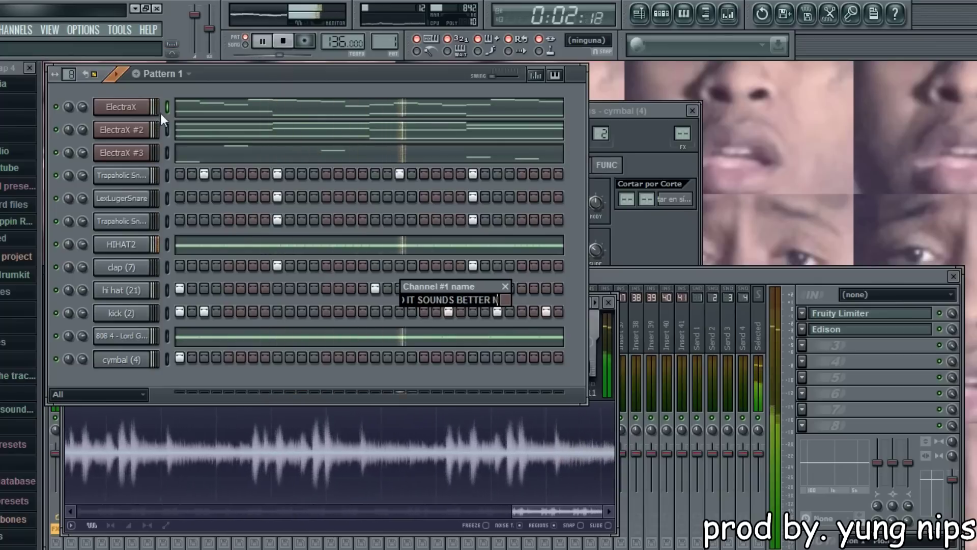
pyautogui.press('BackSpace')
pyautogui.write('A')
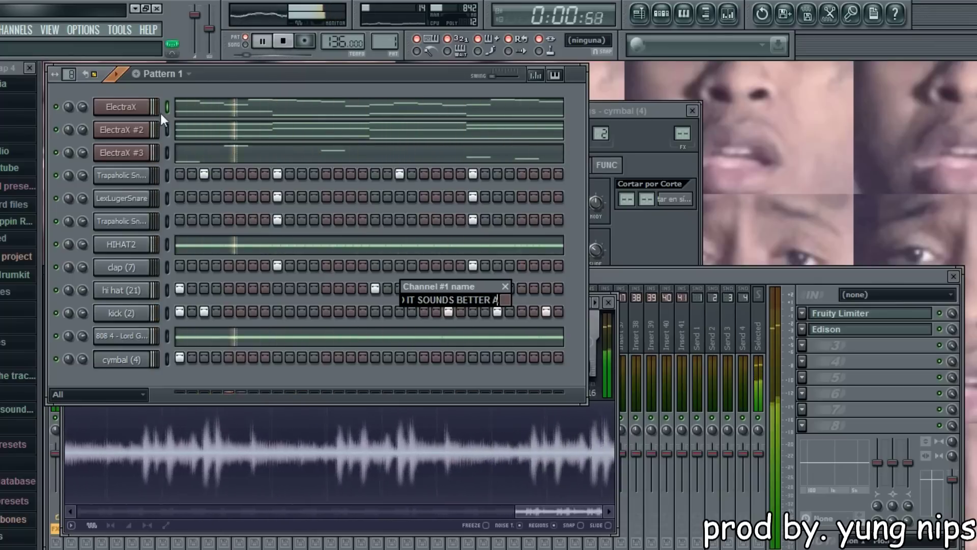
pyautogui.write('ND ITS A WRAP')
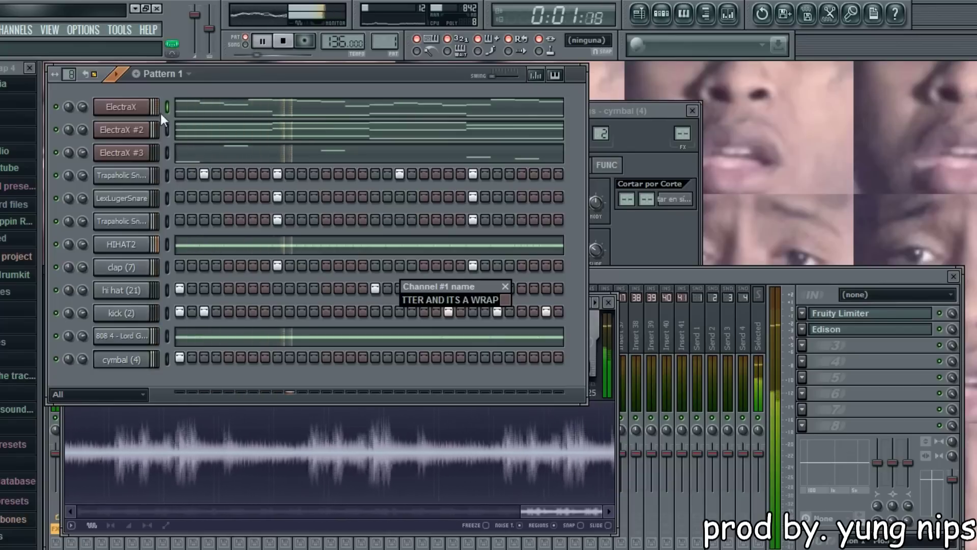
pyautogui.click(505, 287)
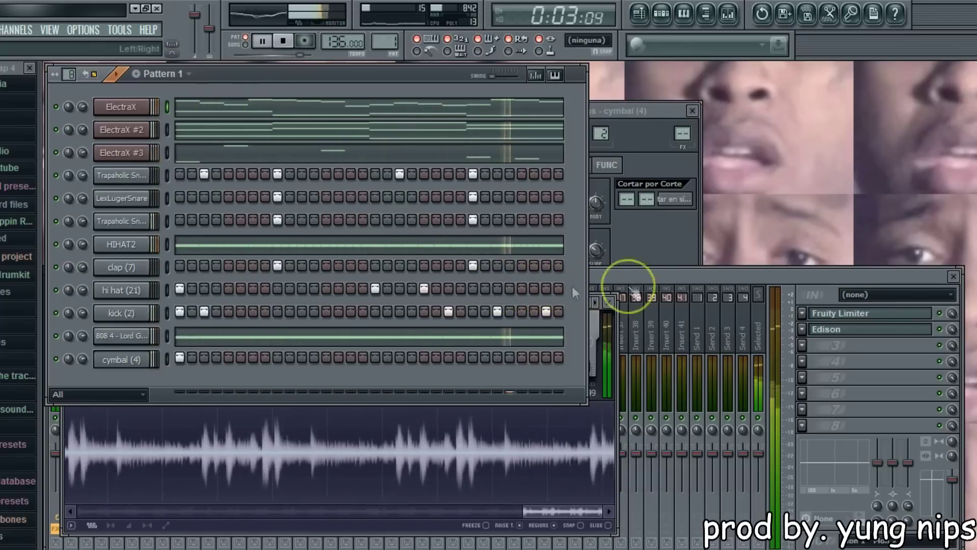
# Bring Edison to the front, stop the pattern playback and end Edison's recording of the Master track.
pyautogui.click(831, 329)
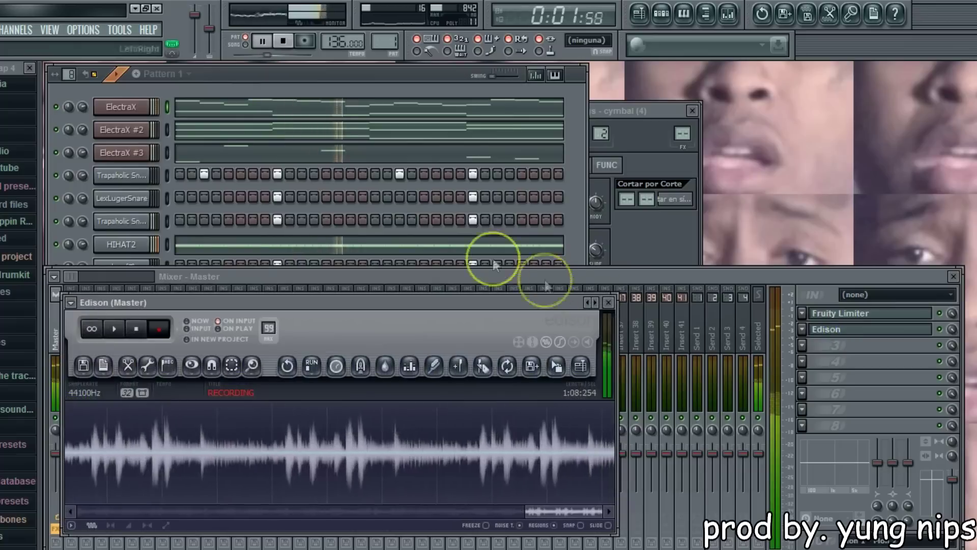
pyautogui.click(284, 41)
pyautogui.click(144, 330)
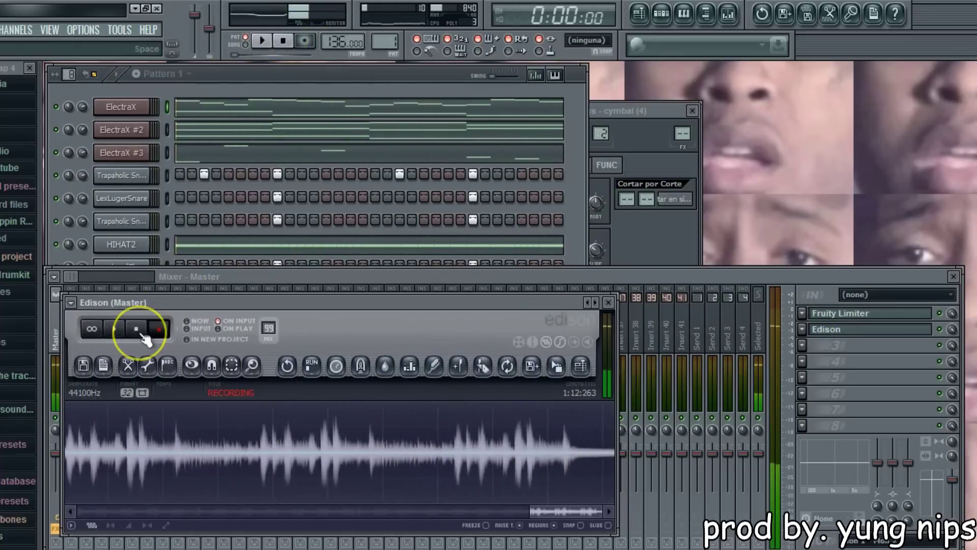